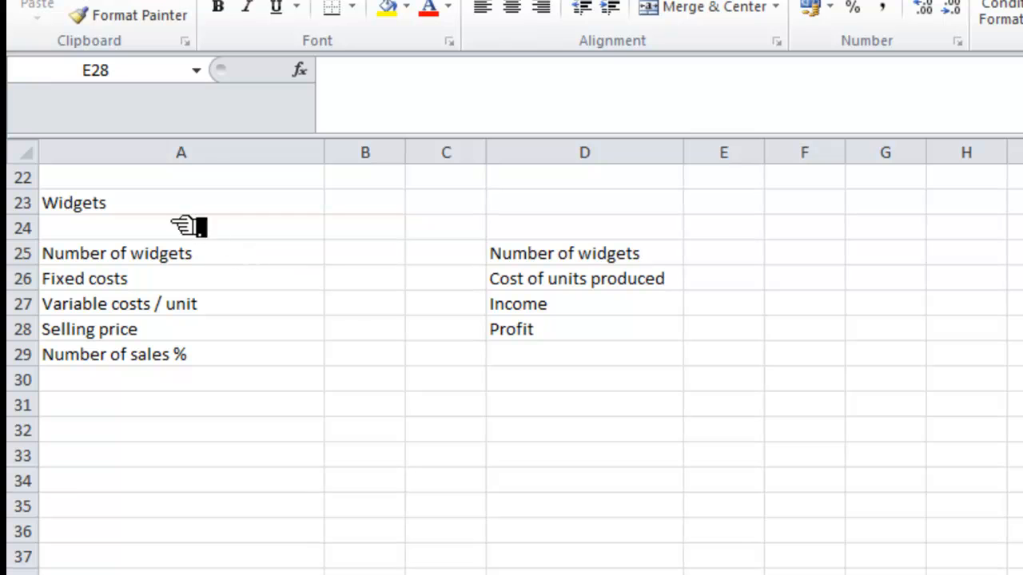
# - Make the Widgets heading in cell A23 bold
pyautogui.click(110, 210)
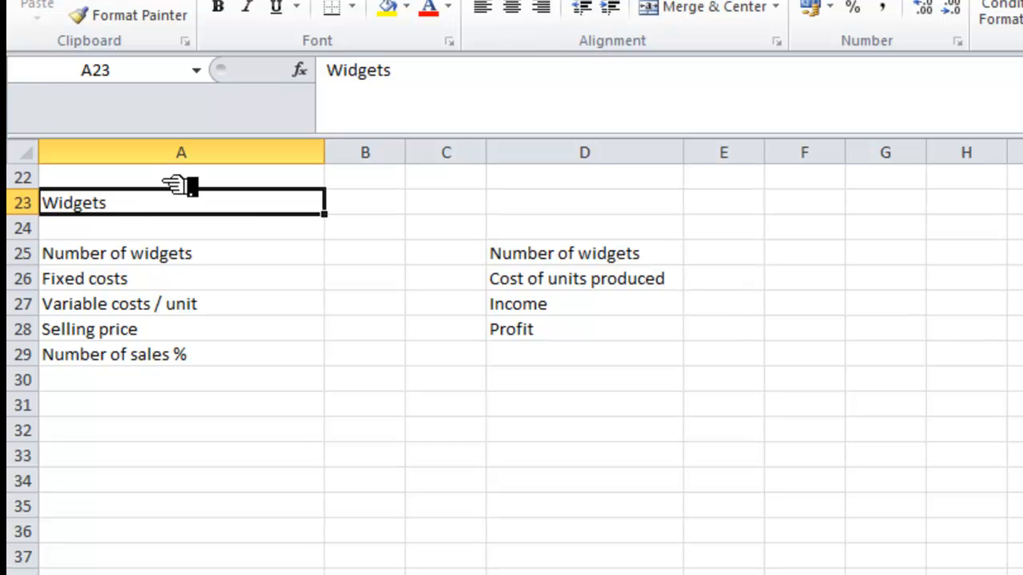
pyautogui.click(219, 9)
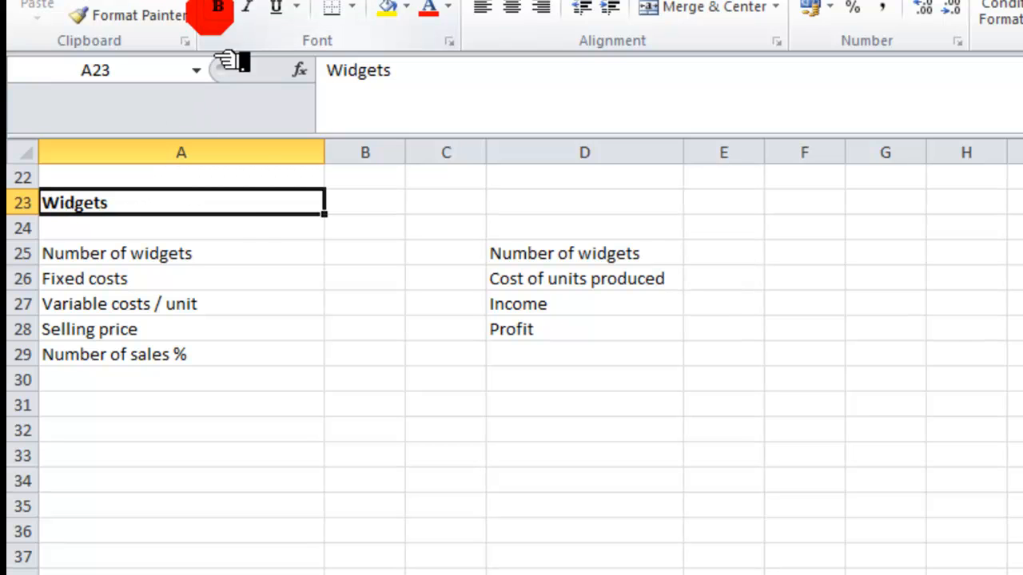
pyautogui.click(251, 260)
# - Define the name Number_of_widgets for cell B25 and the name Fixed_costs for cell B26
pyautogui.click(367, 257)
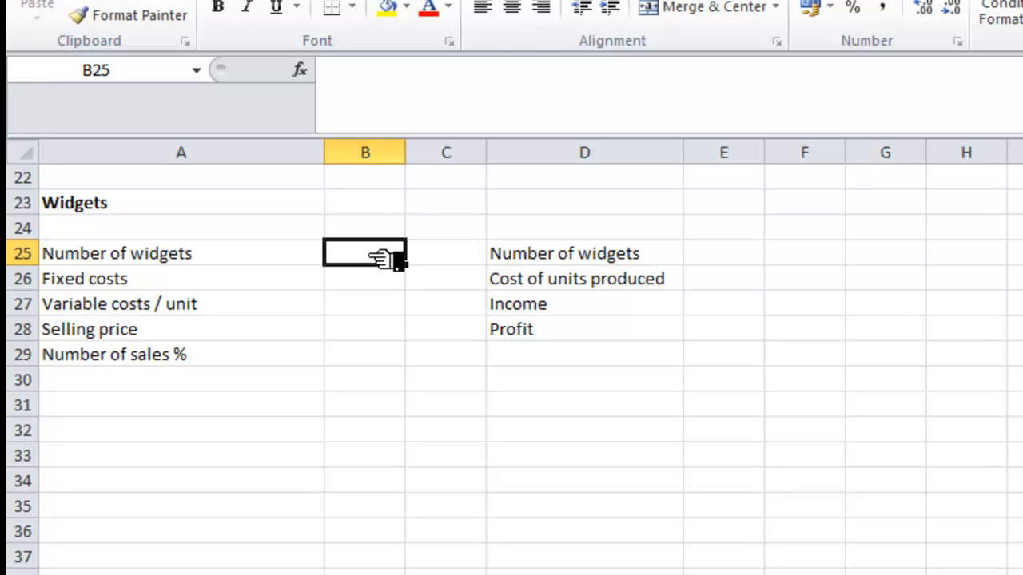
pyautogui.rightClick(375, 256)
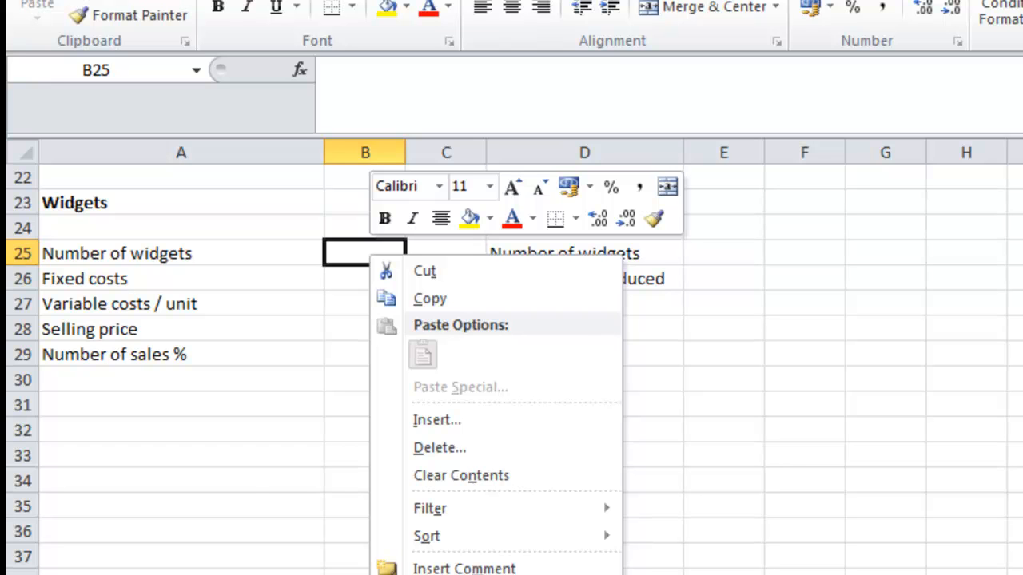
pyautogui.click(449, 574)
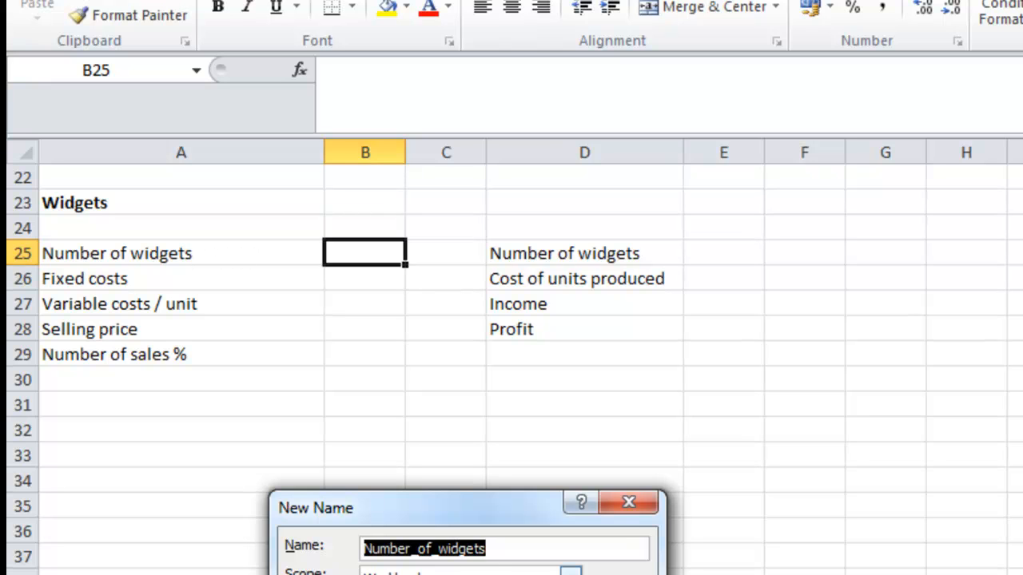
pyautogui.press('Return')
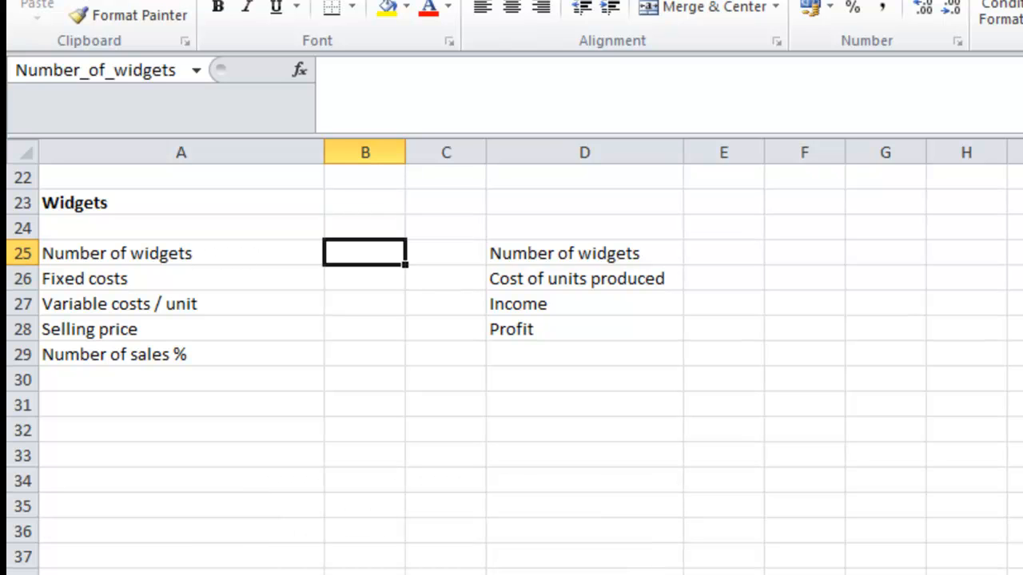
pyautogui.click(387, 288)
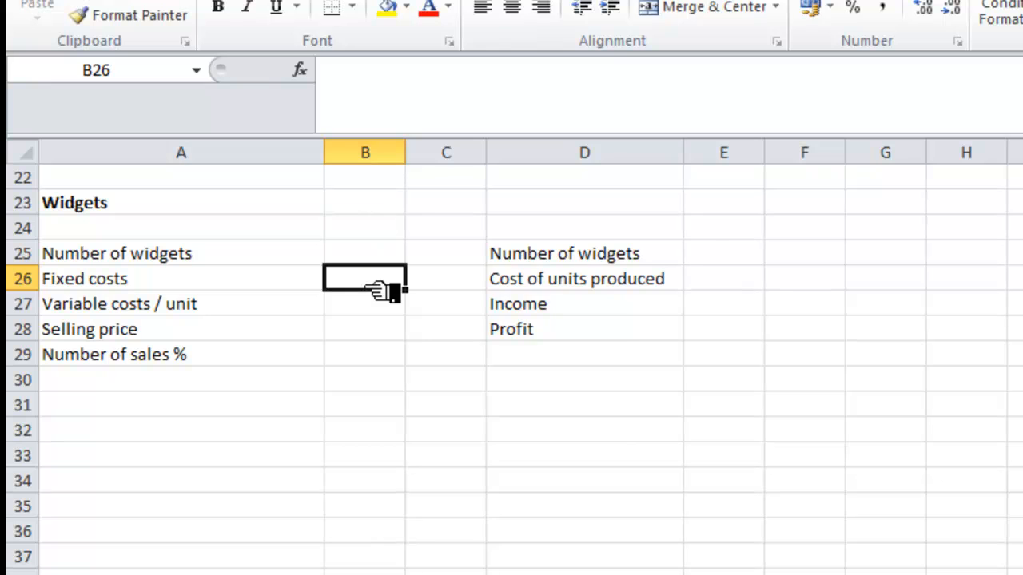
pyautogui.rightClick(376, 289)
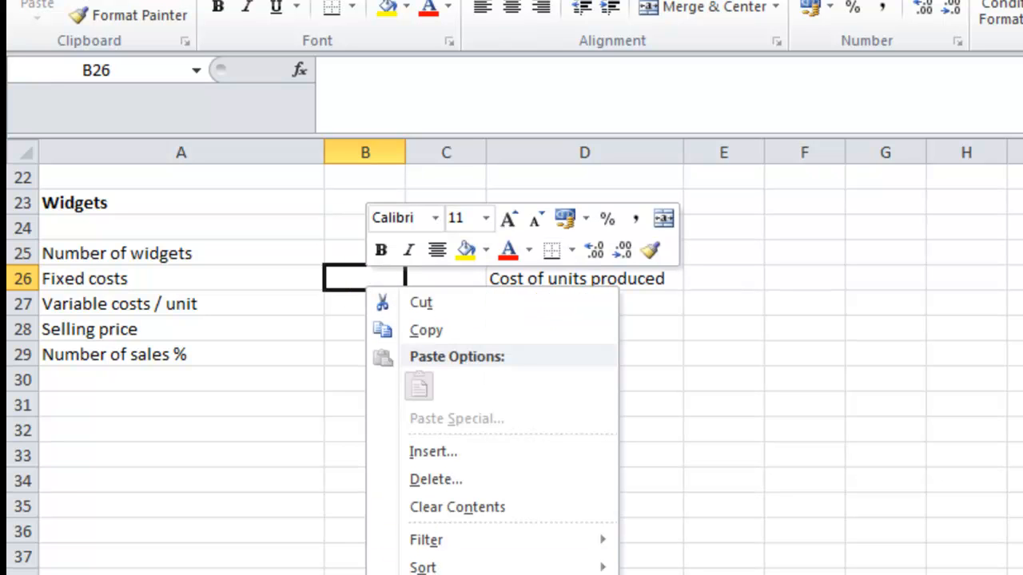
pyautogui.click(447, 574)
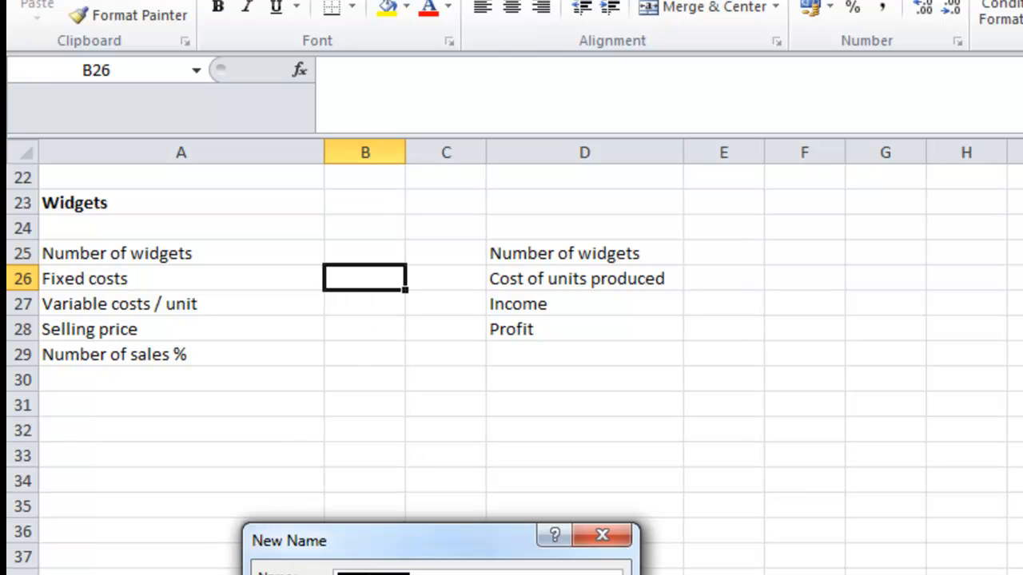
pyautogui.press('Return')
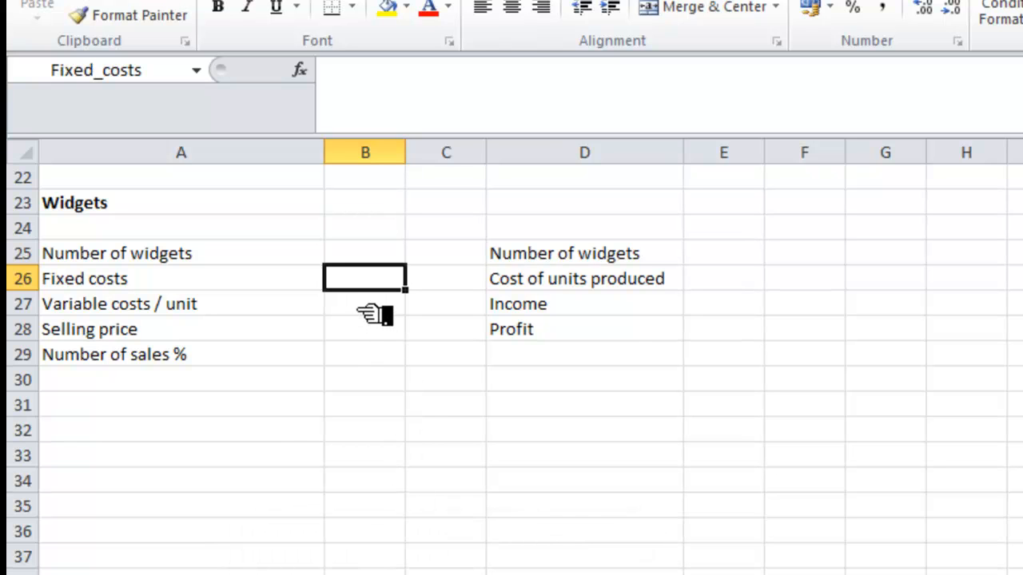
# - Define the name Variable_costs___unit for cell B27 and the name Selling_price for cell B28
pyautogui.click(366, 307)
pyautogui.rightClick(369, 310)
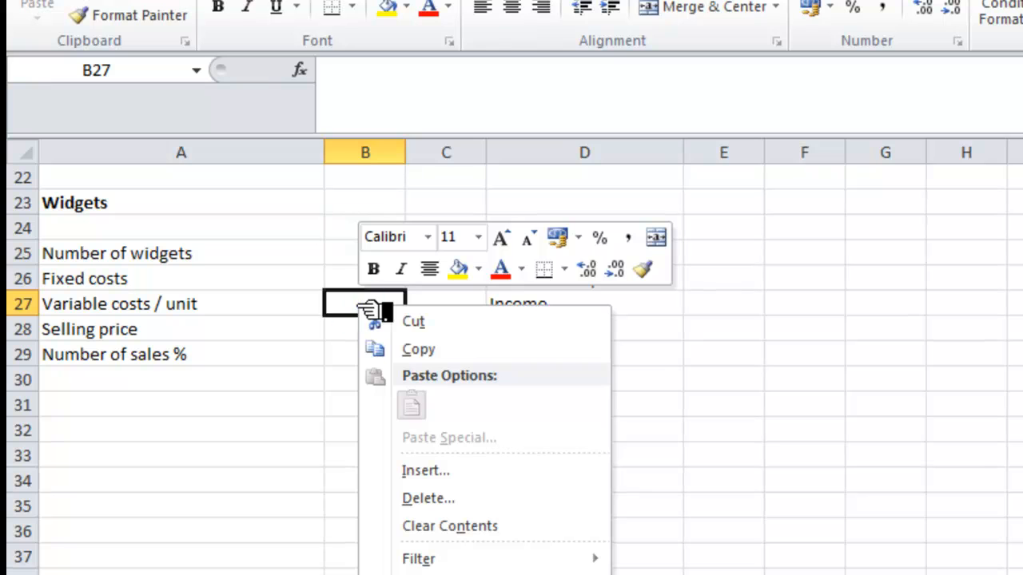
pyautogui.click(436, 574)
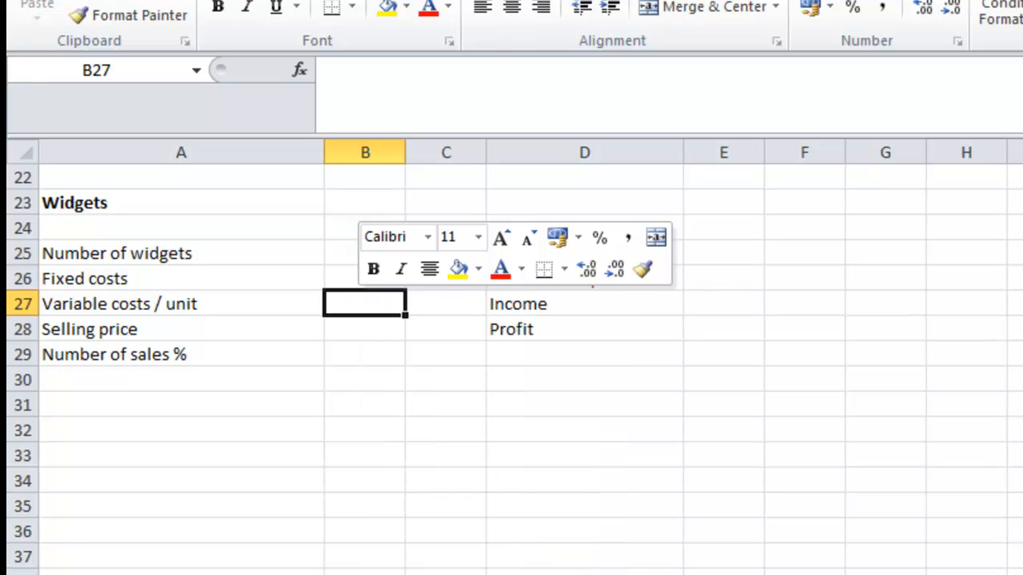
pyautogui.press('Return')
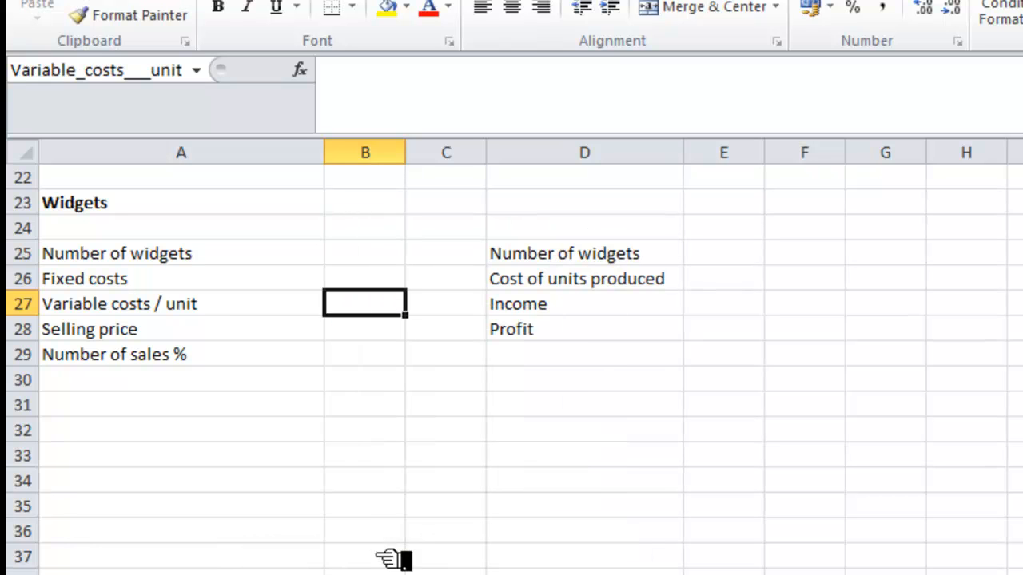
pyautogui.click(364, 332)
pyautogui.rightClick(363, 332)
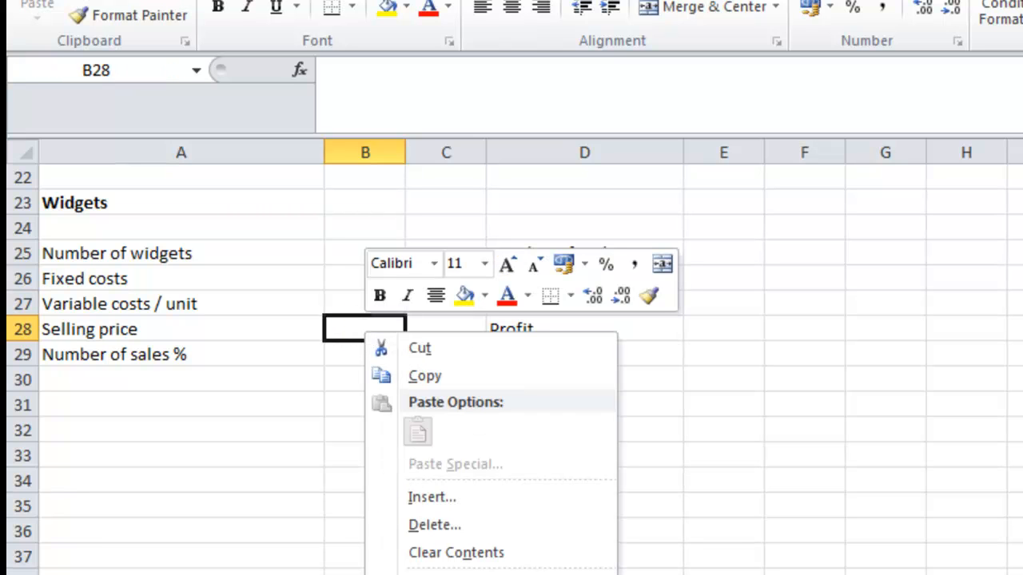
pyautogui.click(455, 574)
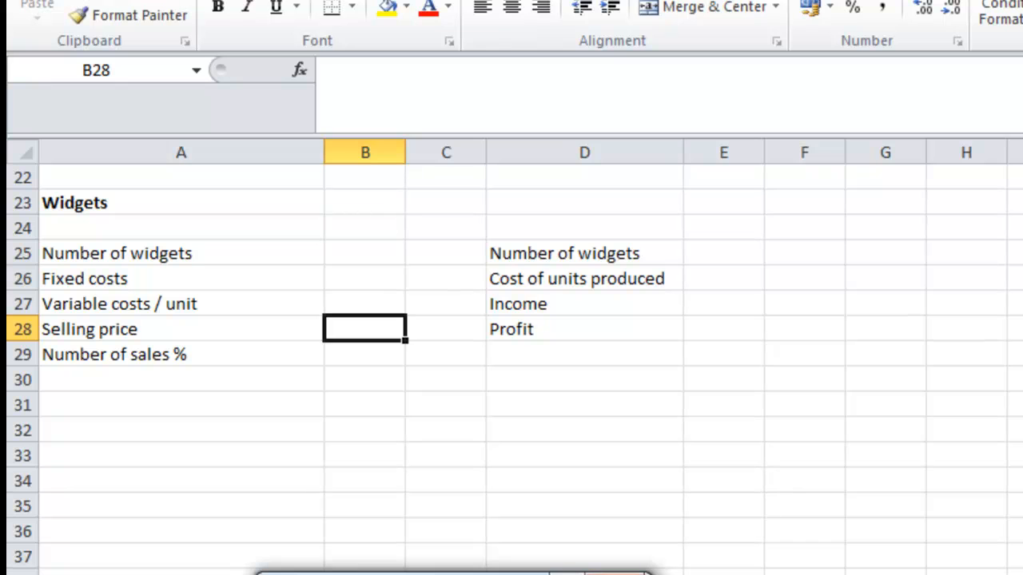
pyautogui.press('Return')
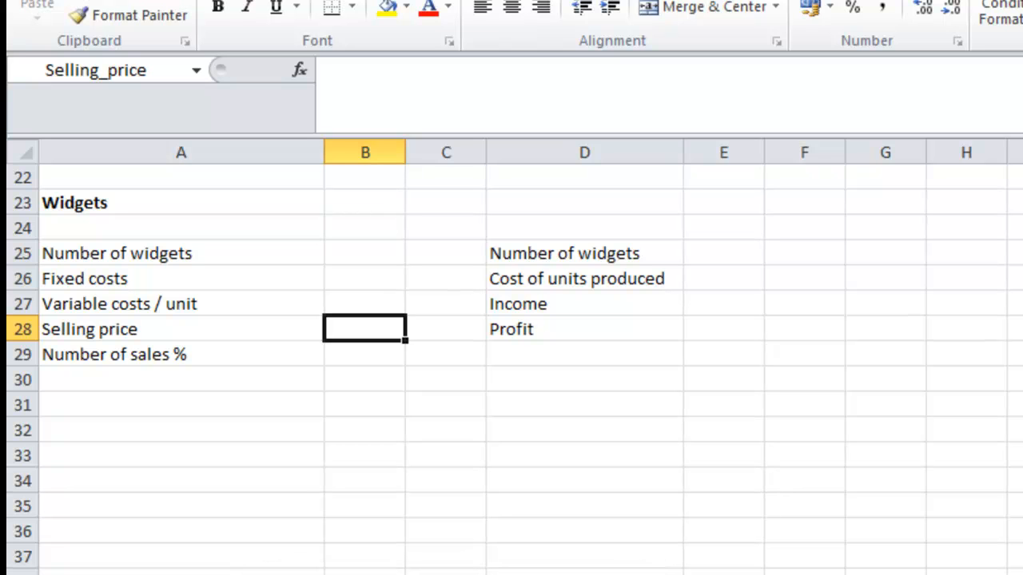
# - Define the name Number_of_sales for cell B29 beside the Number of sales % label
pyautogui.click(376, 357)
pyautogui.rightClick(364, 354)
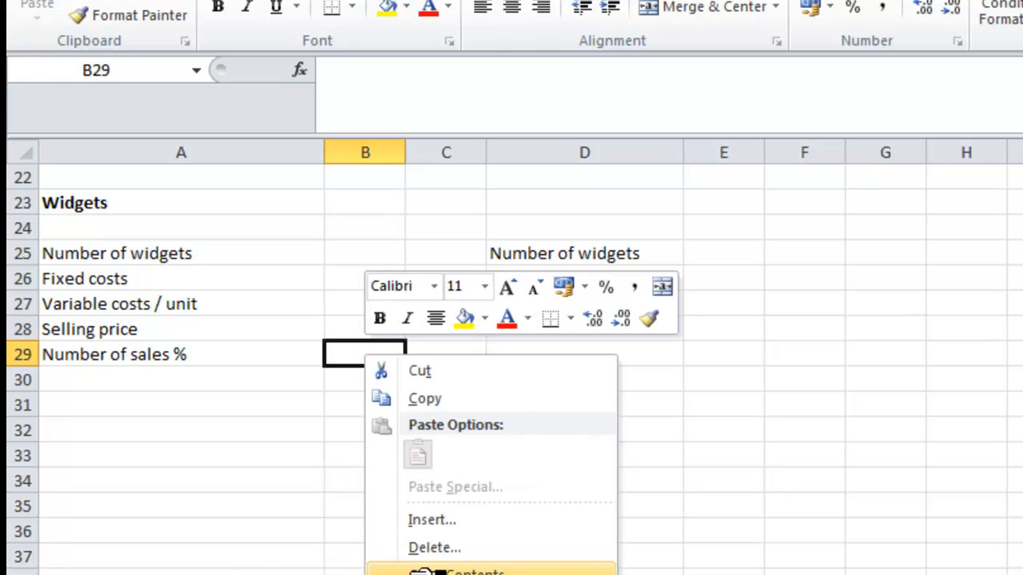
pyautogui.click(456, 574)
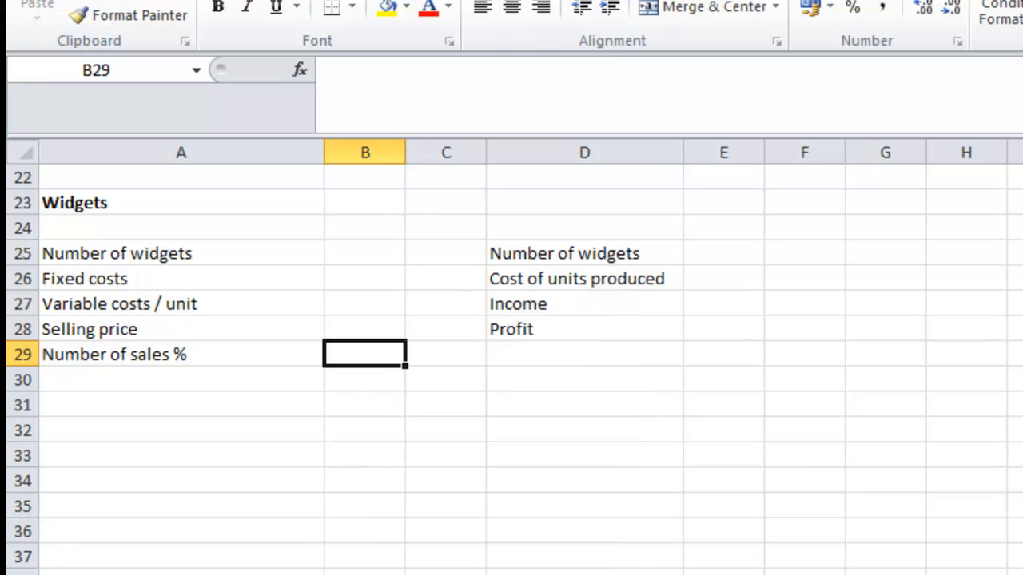
pyautogui.press('Return')
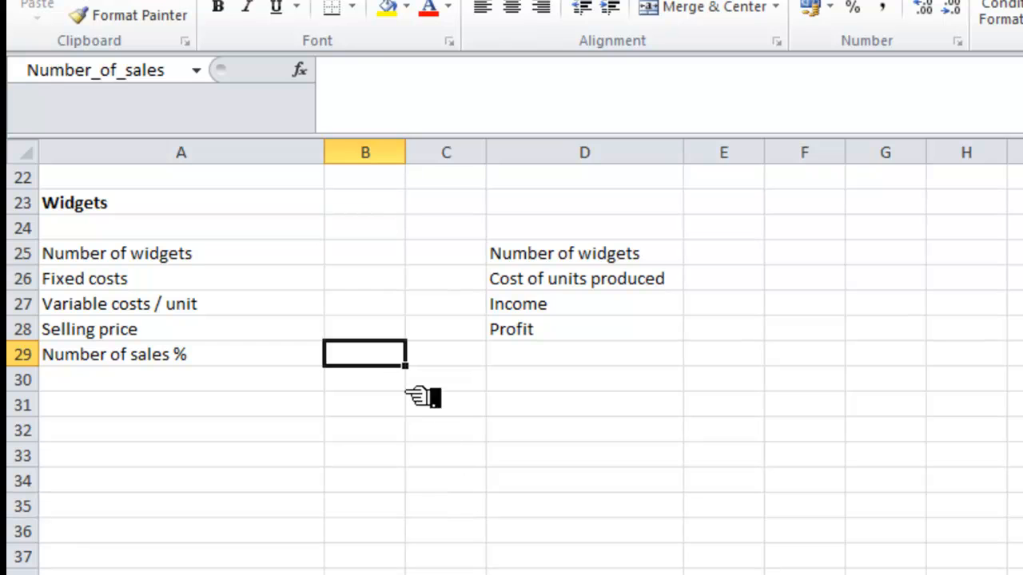
# - Enter 500 as the number of widgets in B25 and reference it in E25 with =Number_of_widgets
pyautogui.click(380, 264)
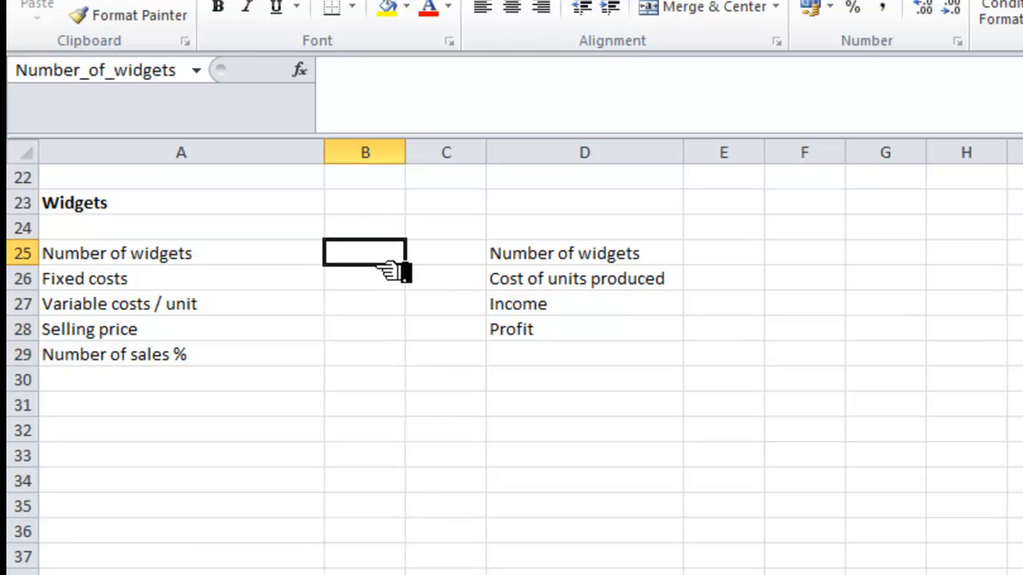
pyautogui.write('500')
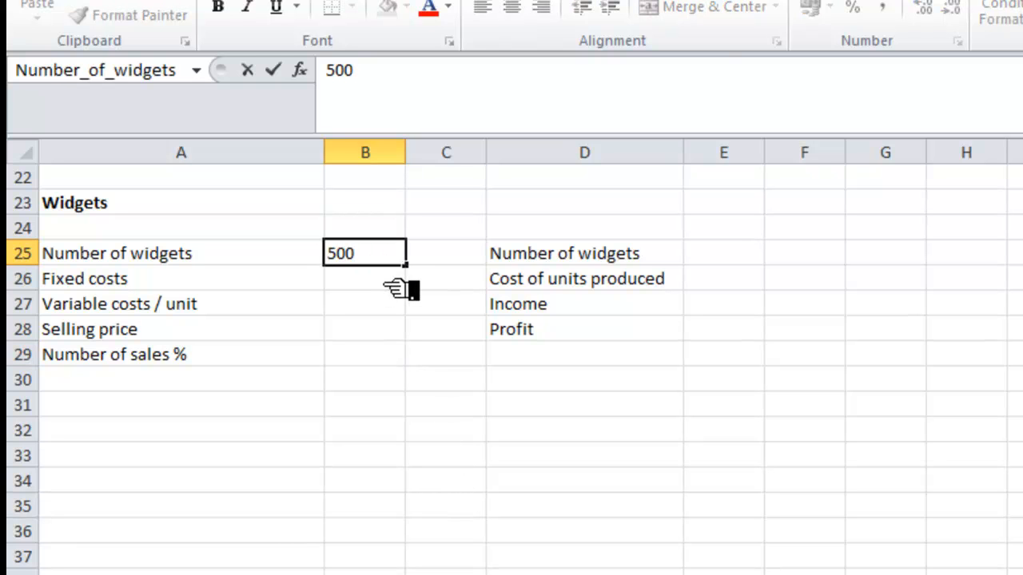
pyautogui.click(722, 258)
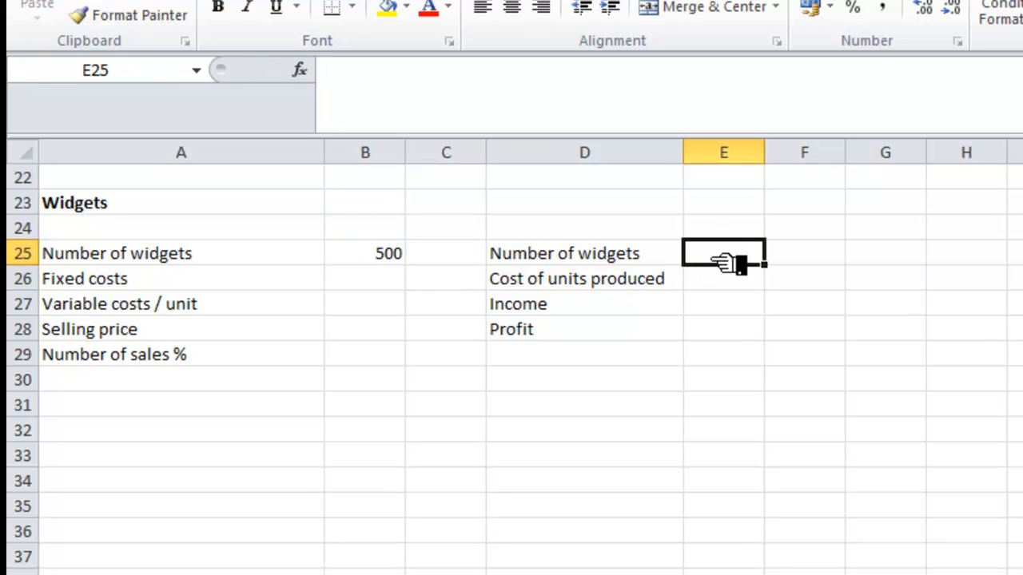
pyautogui.write('=')
pyautogui.click(389, 256)
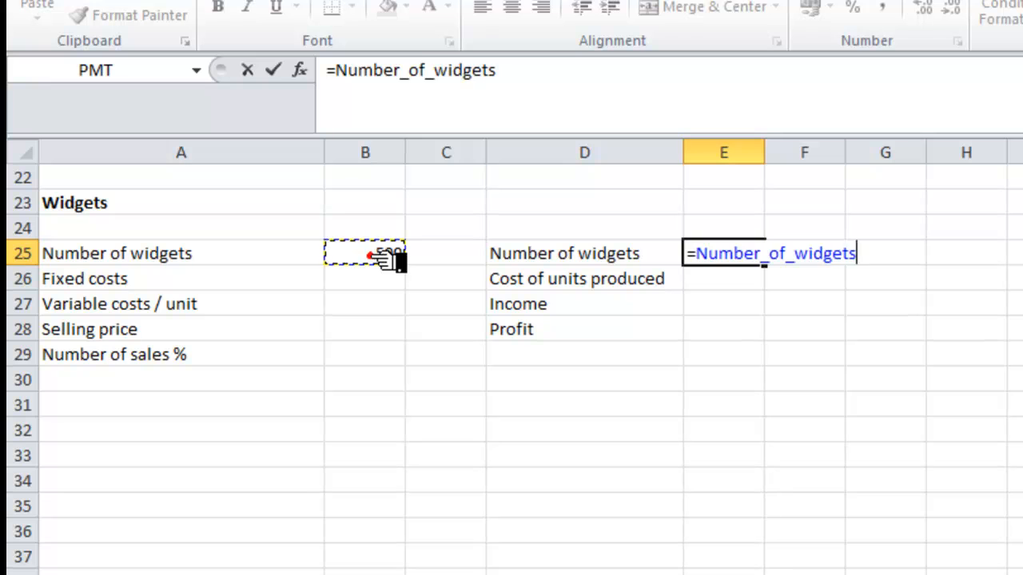
pyautogui.press('Return')
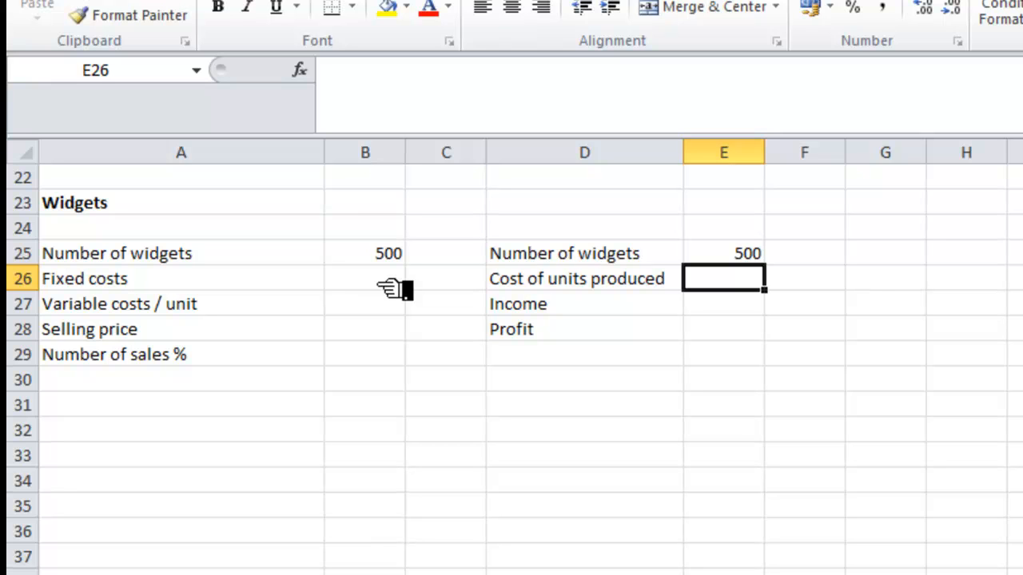
# - Enter 5000 for the fixed costs in B26 and 12 for the variable costs per unit in B27
pyautogui.click(392, 289)
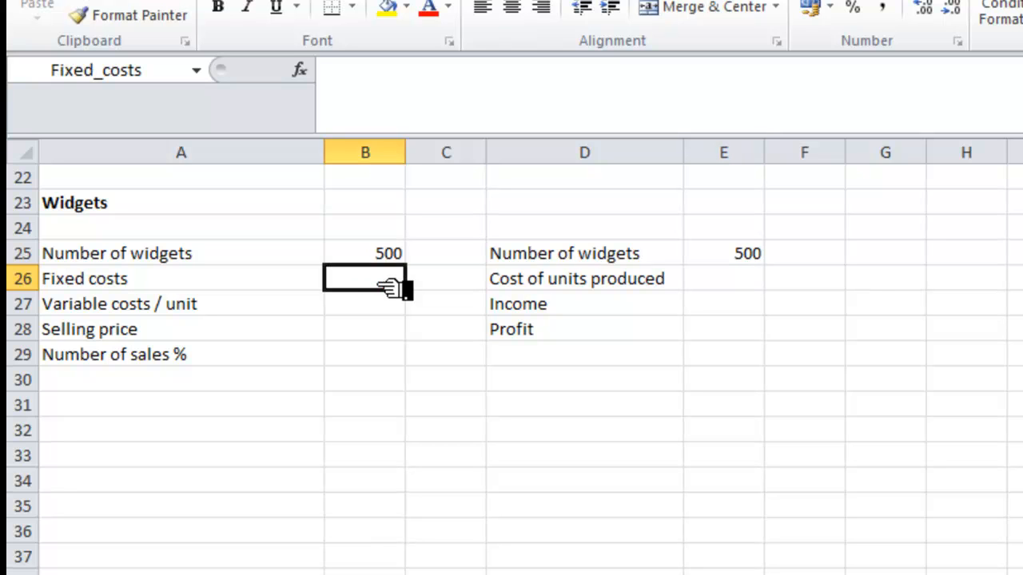
pyautogui.write('5000')
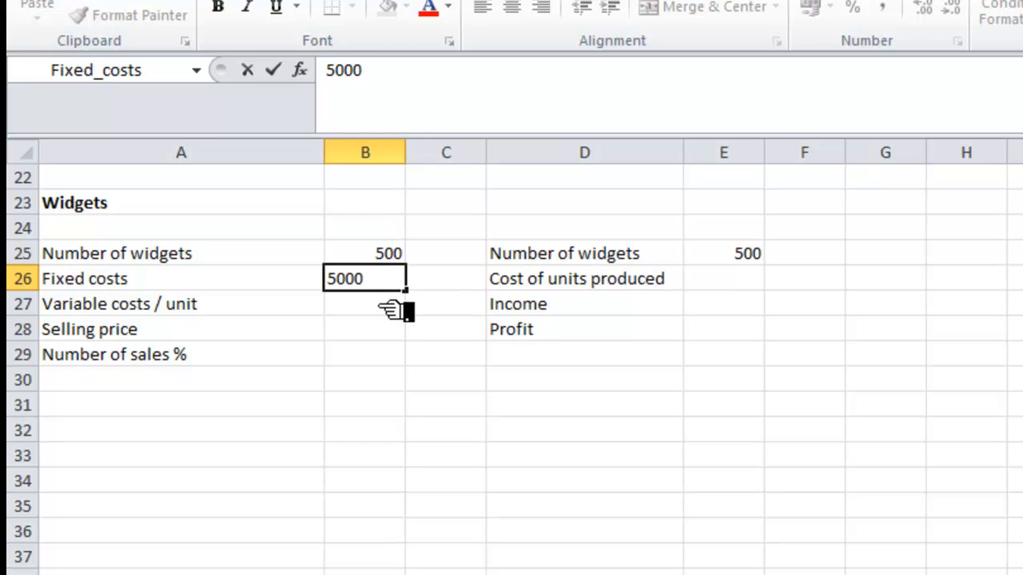
pyautogui.click(390, 307)
pyautogui.write('12')
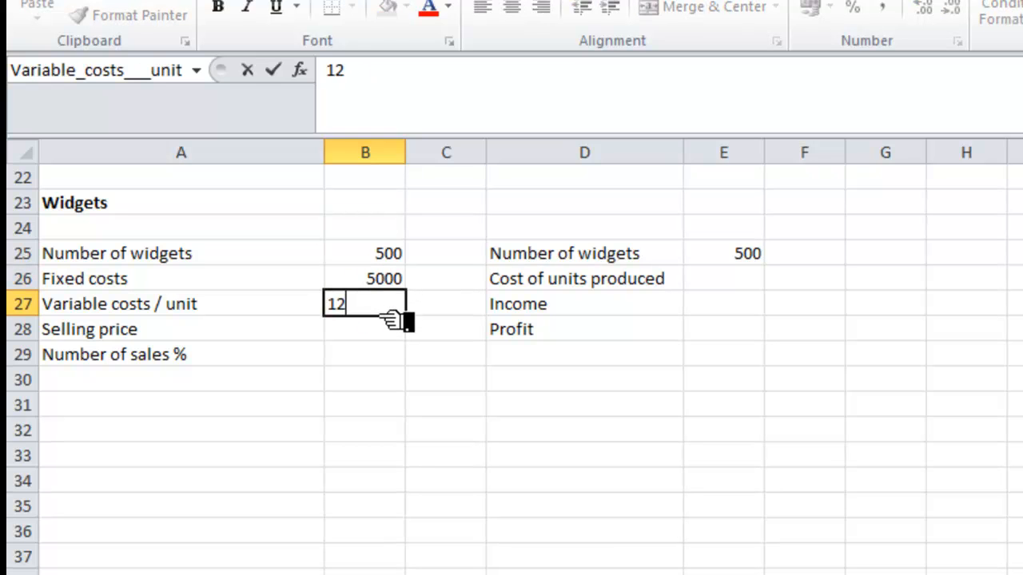
# - Calculate the cost of units produced in E26 with =Fixed_costs+(Number_of_widgets*Variable_costs___unit)
pyautogui.click(736, 284)
pyautogui.write('=')
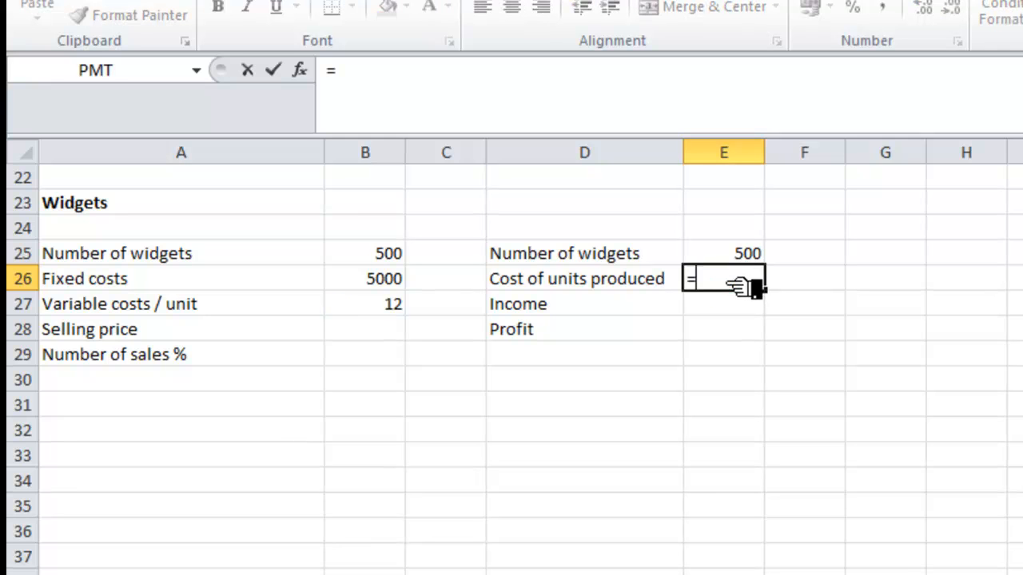
pyautogui.click(395, 282)
pyautogui.write('+(')
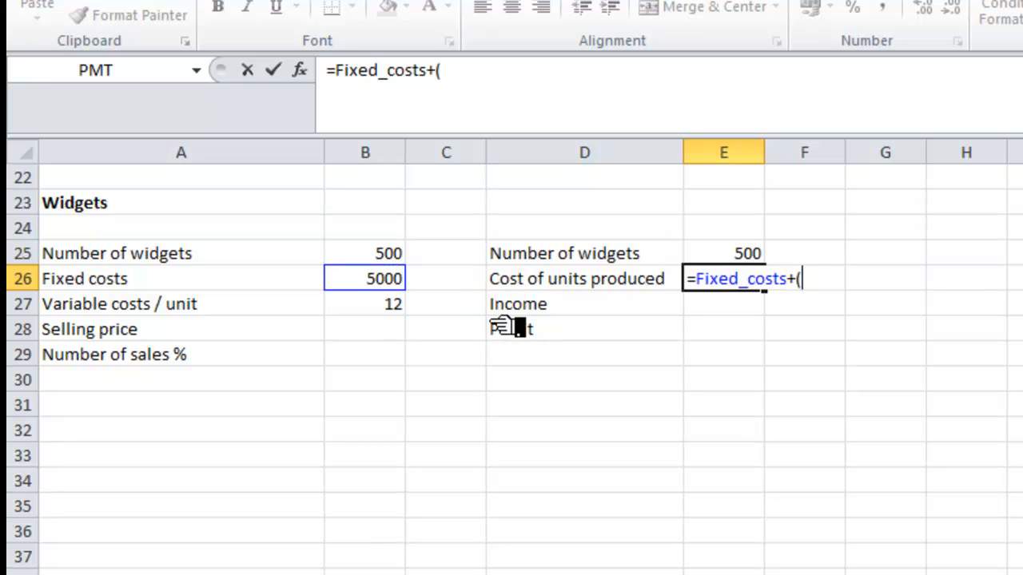
pyautogui.click(397, 255)
pyautogui.write('*')
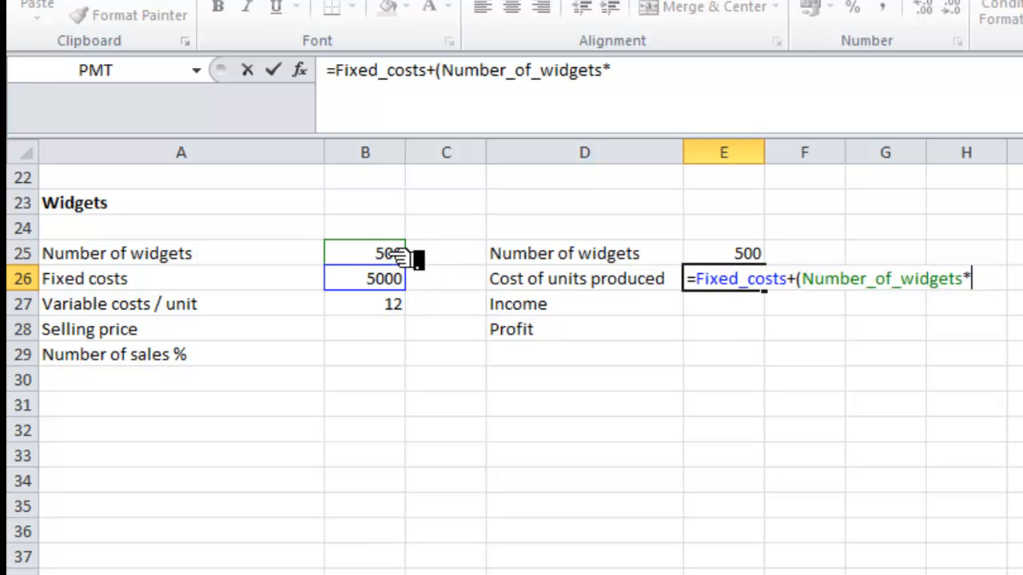
pyautogui.click(384, 307)
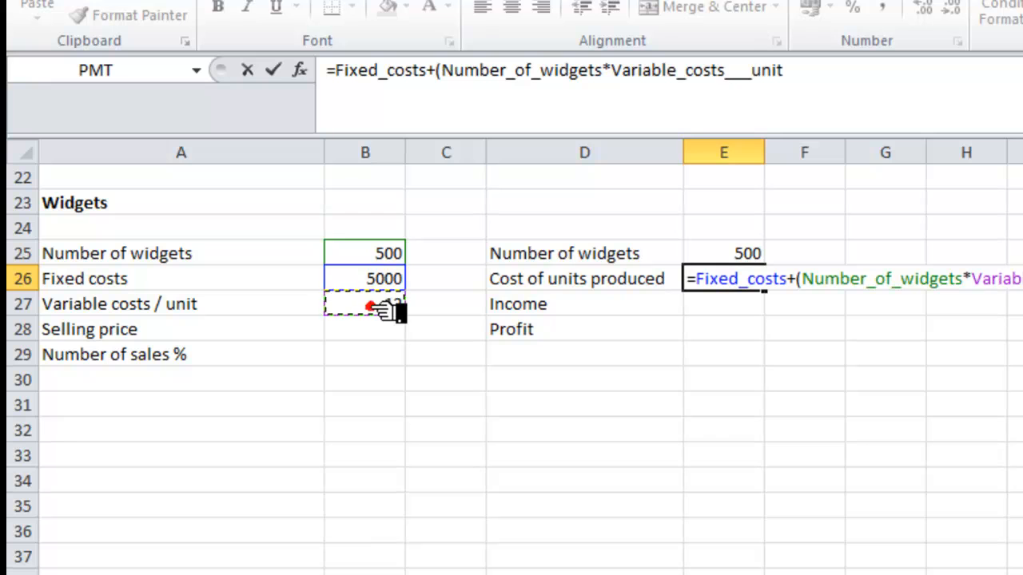
pyautogui.write(')')
pyautogui.press('Return')
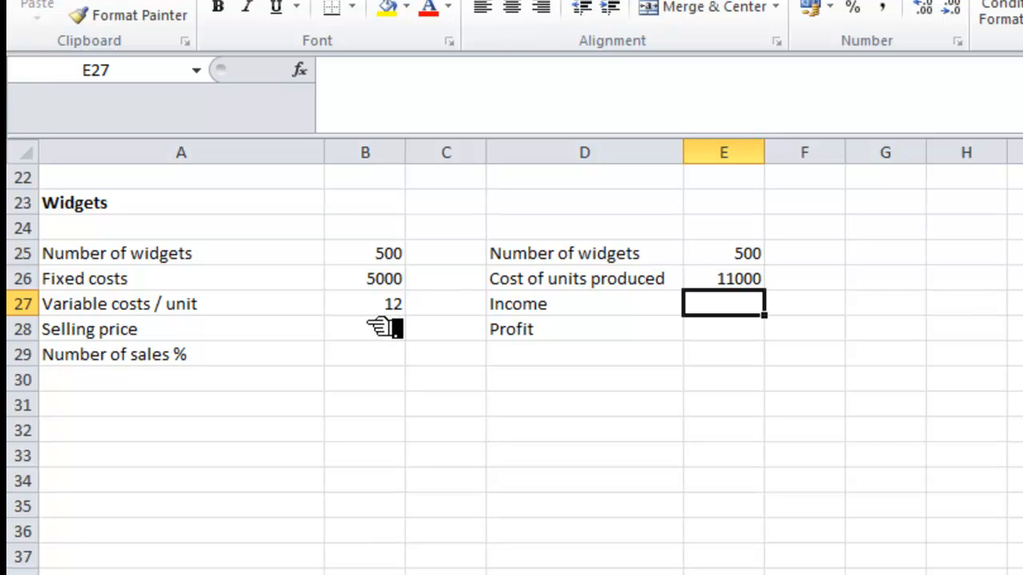
# - Enter 36 as the selling price in B28
pyautogui.click(387, 331)
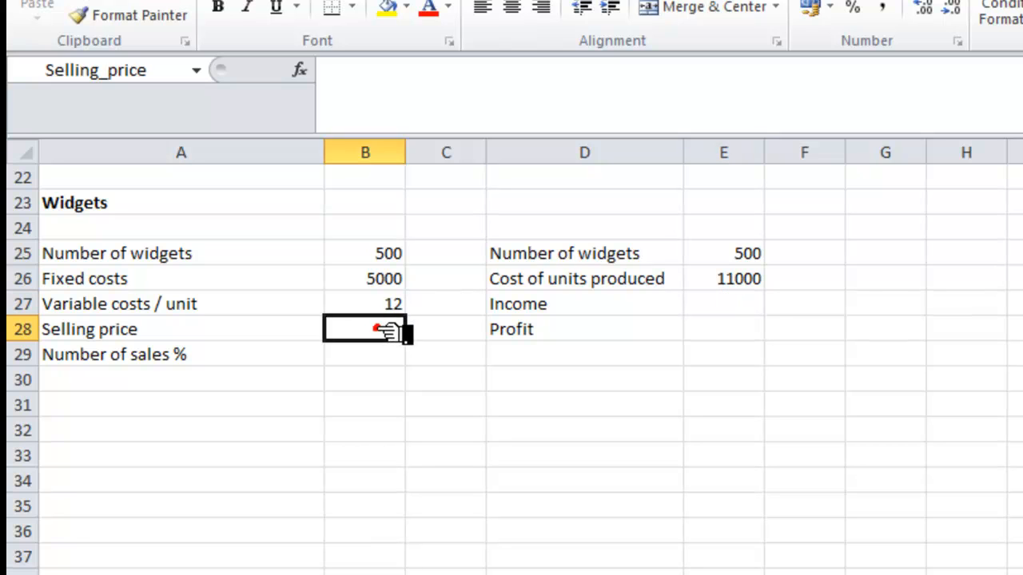
pyautogui.write('36')
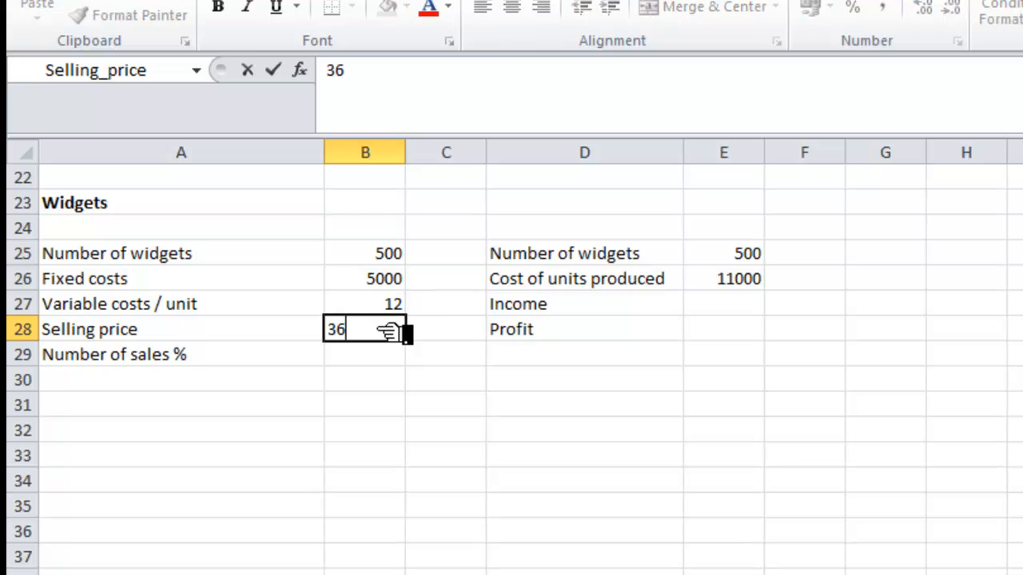
pyautogui.press('Return')
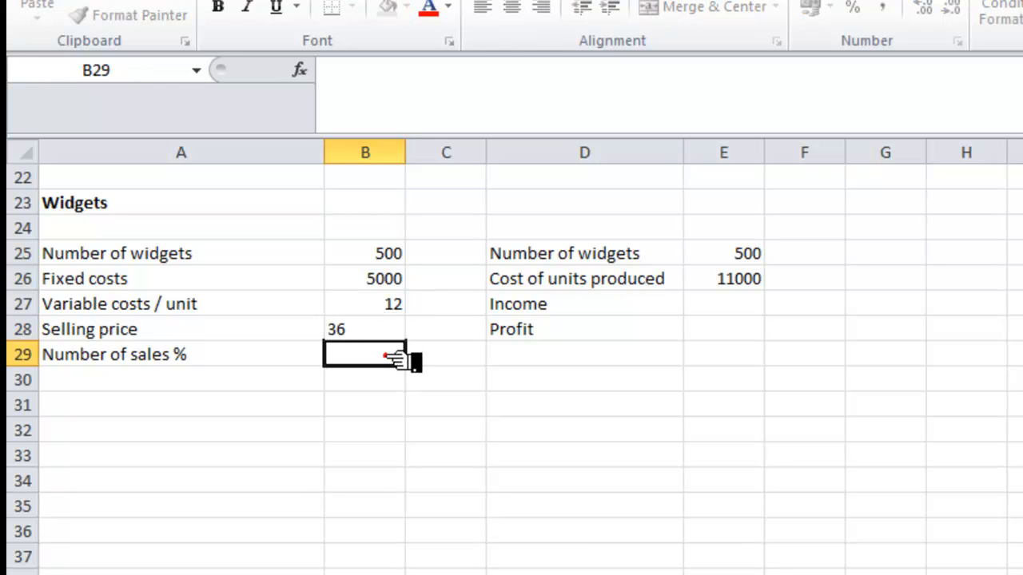
# - Enter 100% as the number of sales percentage in B29
pyautogui.click(386, 357)
pyautogui.write('100%')
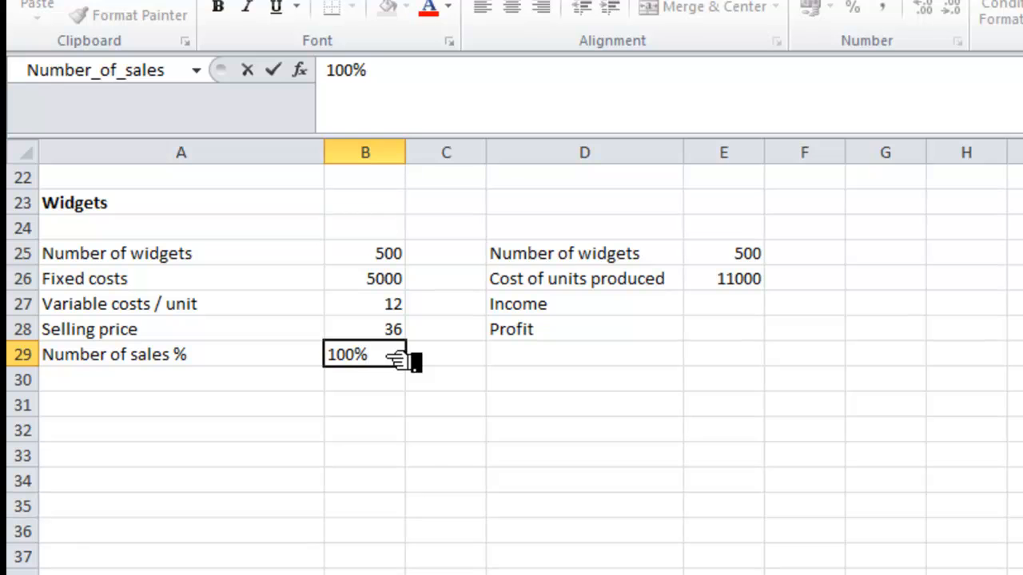
pyautogui.click(621, 356)
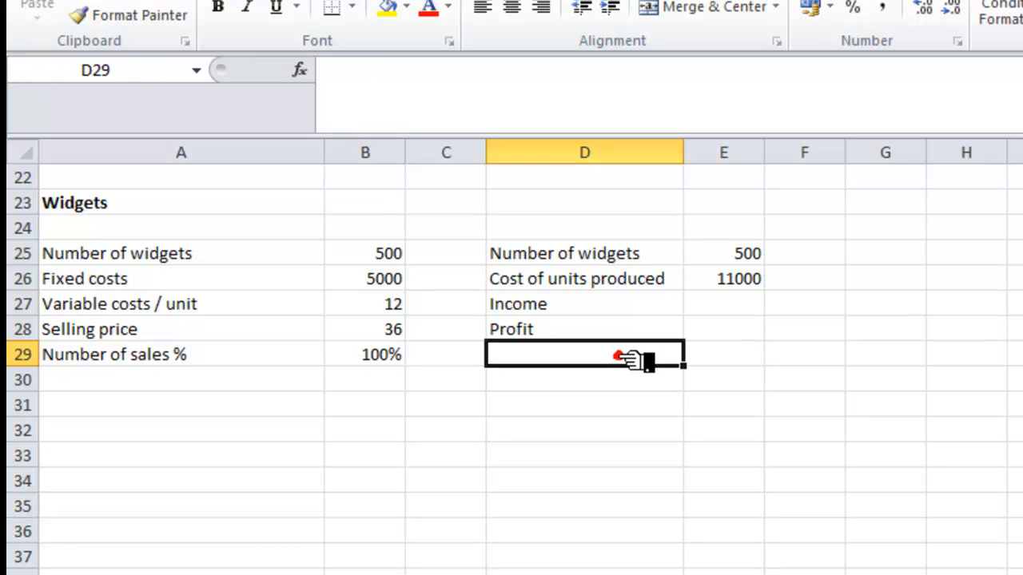
# - Calculate the income in E27 with =(Number_of_widgets*Number_of_sales)*Selling_price
pyautogui.click(732, 312)
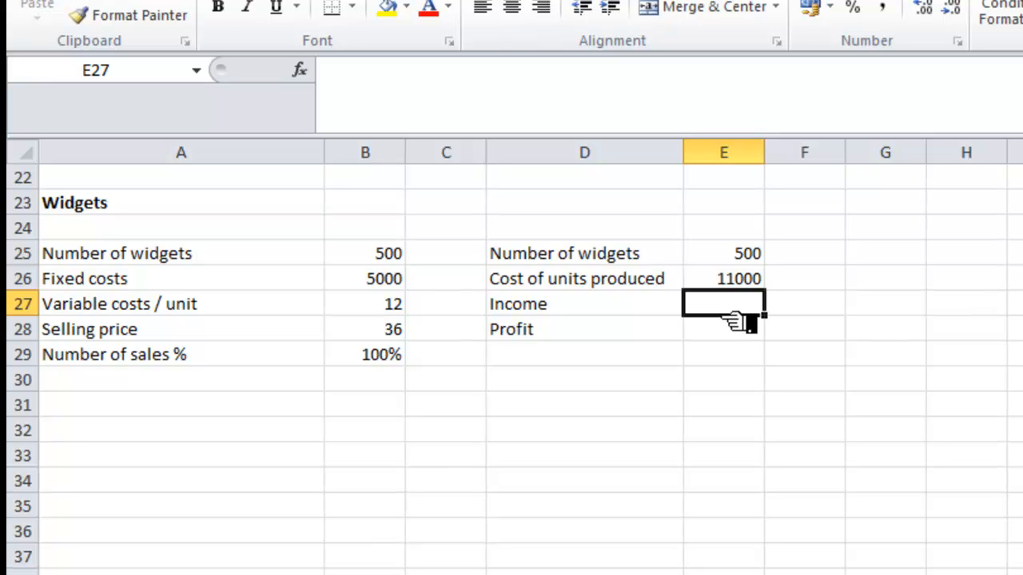
pyautogui.write('5')
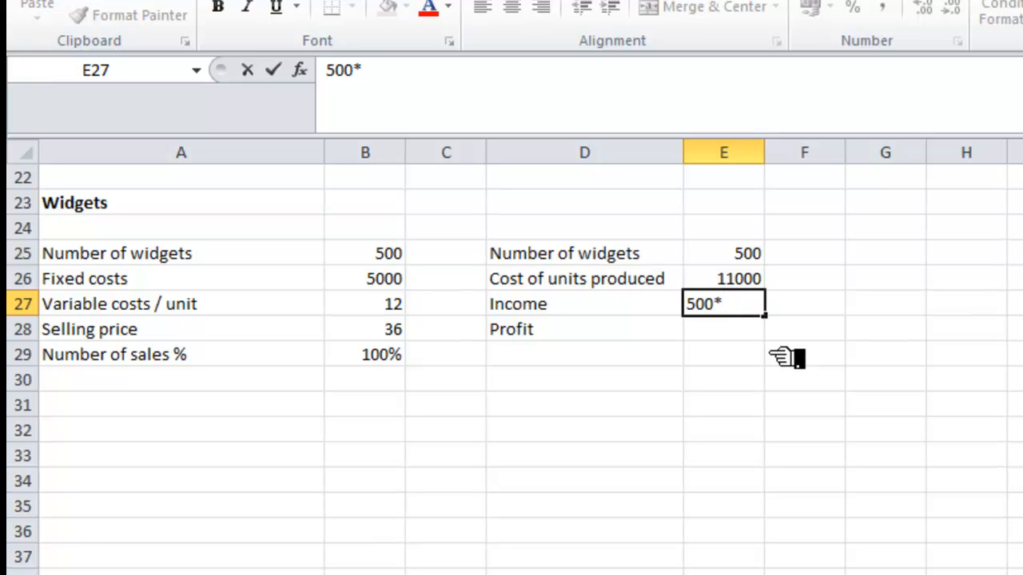
pyautogui.press('BackSpace')
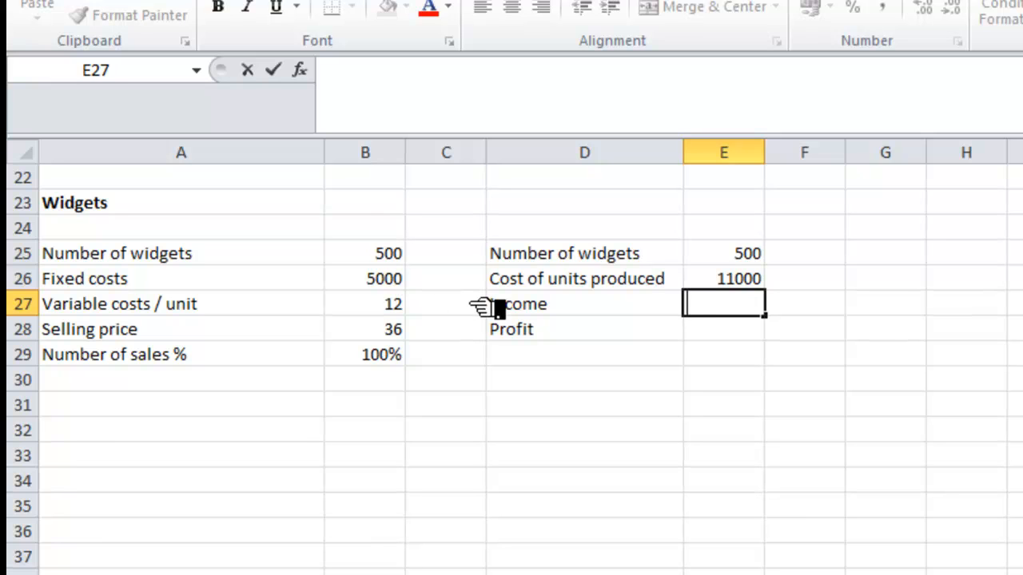
pyautogui.write('=(')
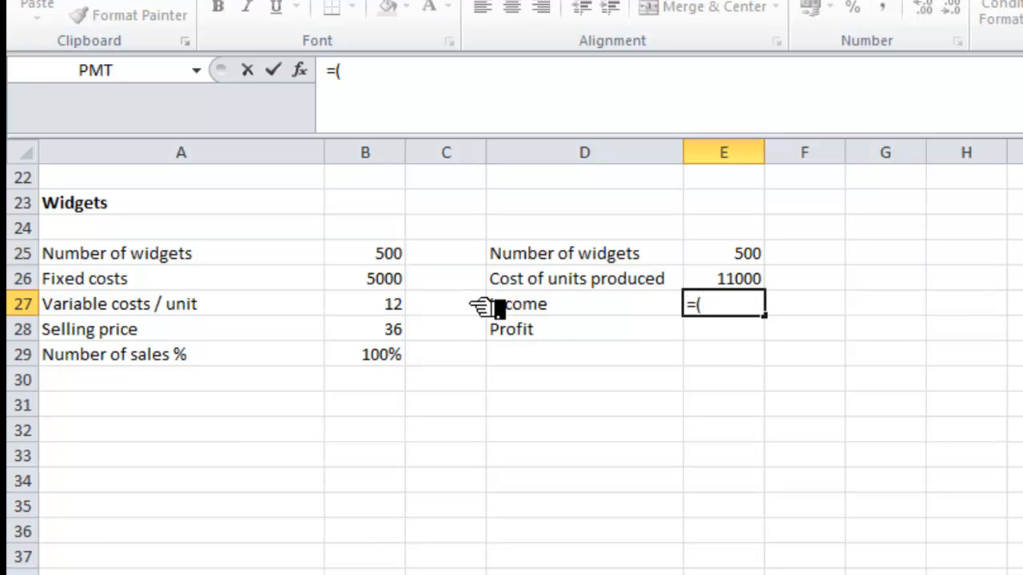
pyautogui.click(387, 258)
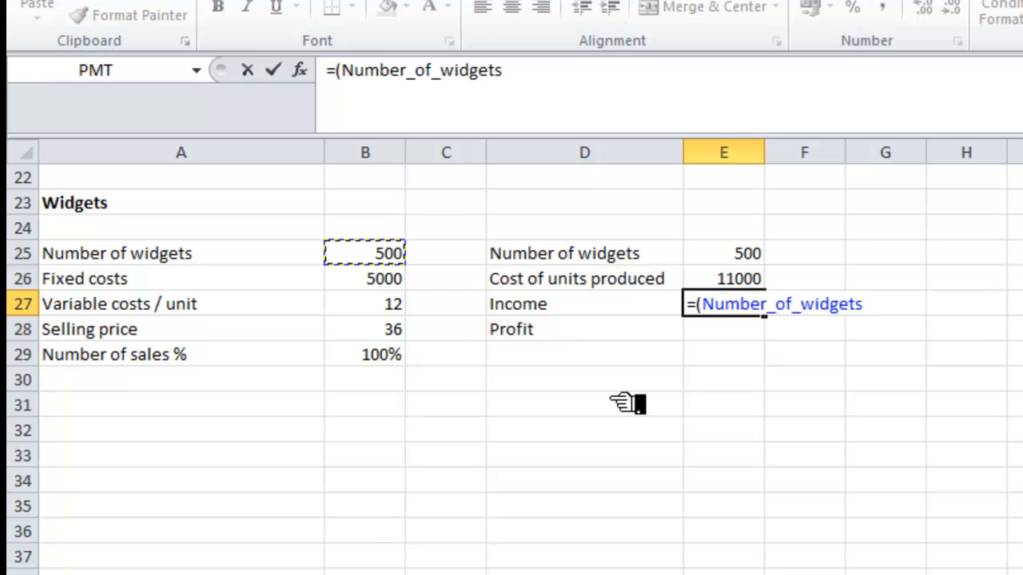
pyautogui.write('*')
pyautogui.click(397, 360)
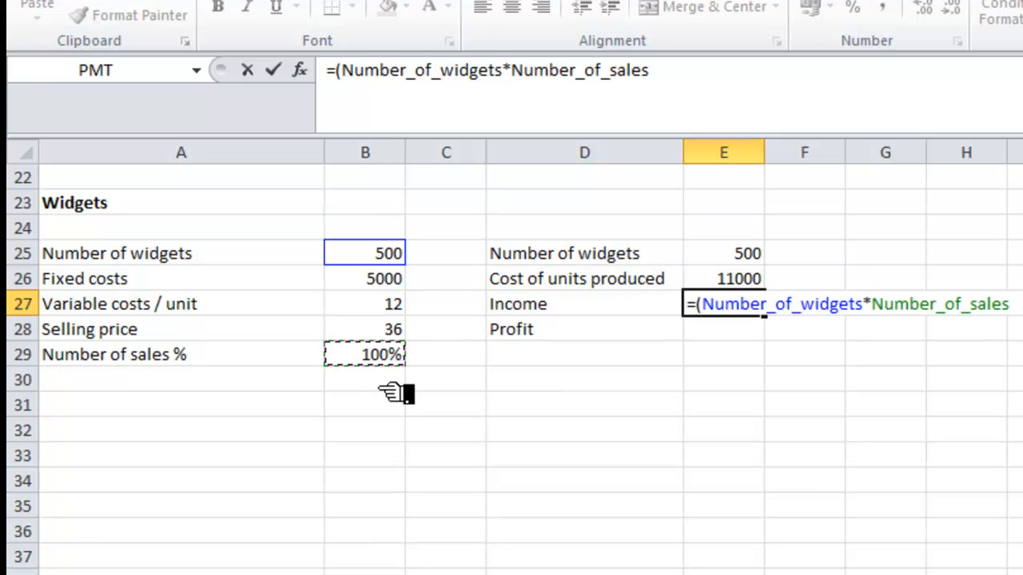
pyautogui.write(')*')
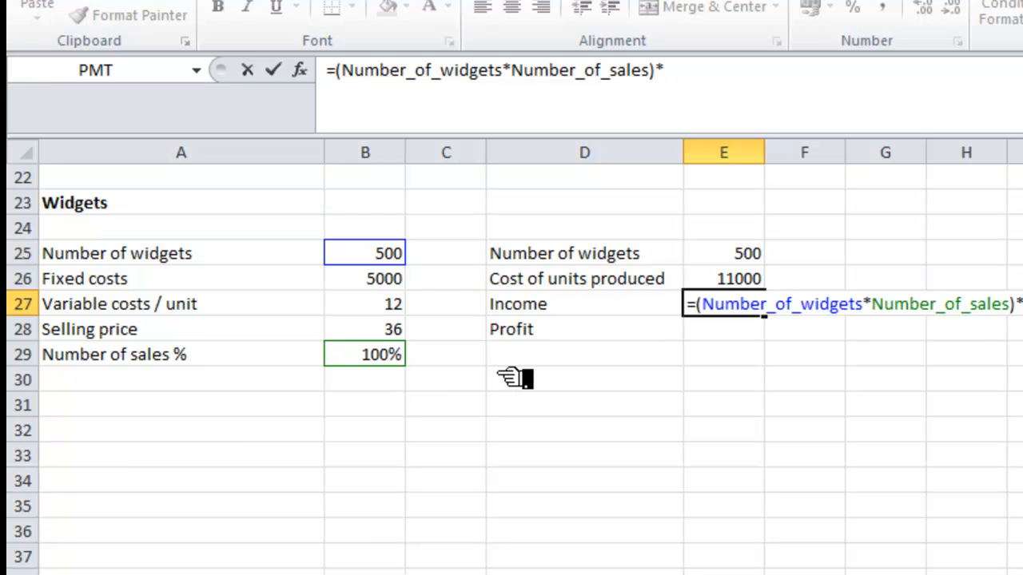
pyautogui.click(382, 335)
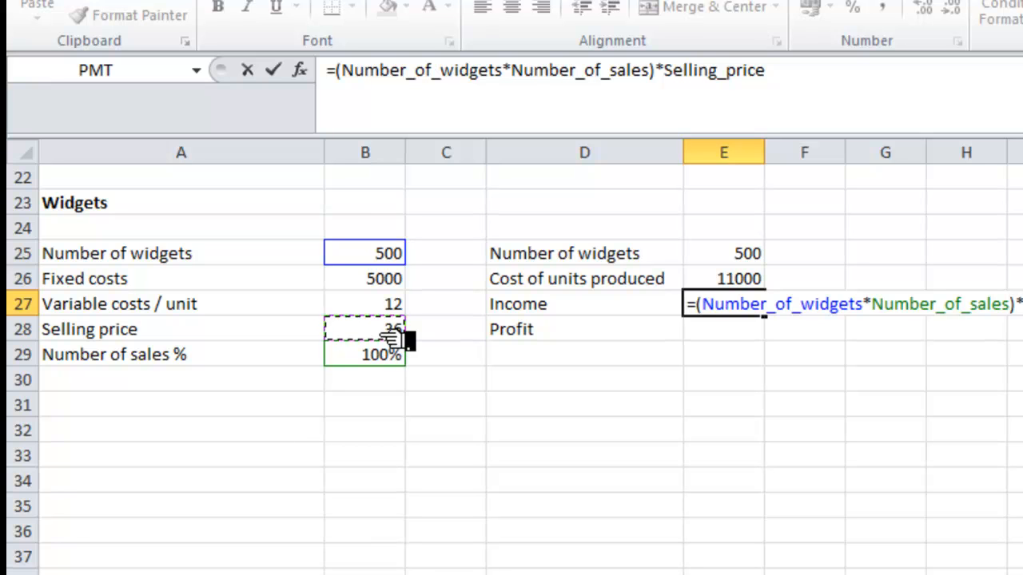
pyautogui.press('Return')
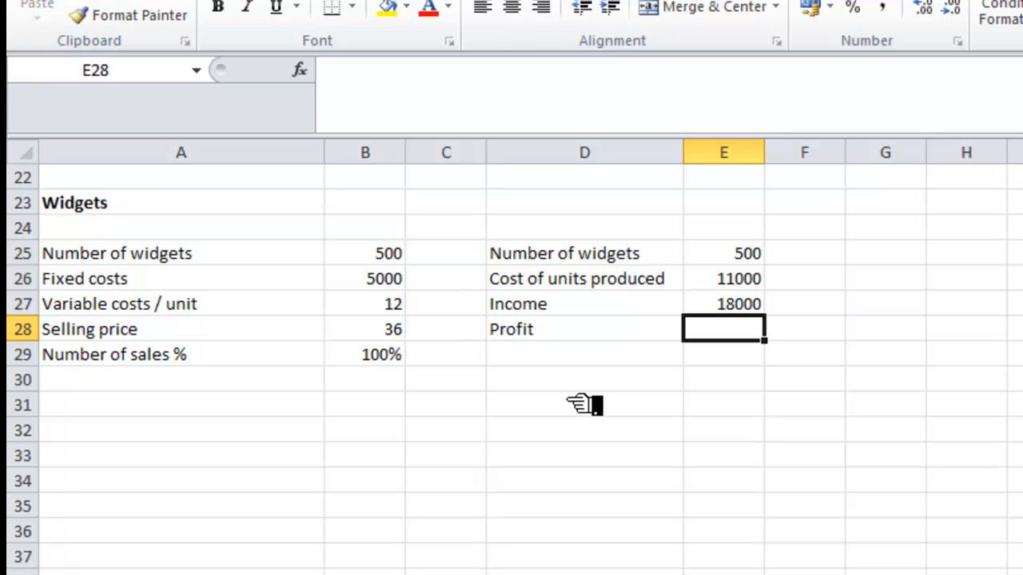
# - Calculate the profit in E28 by subtracting the cost of units produced from the income with =E27-E26
pyautogui.write('=')
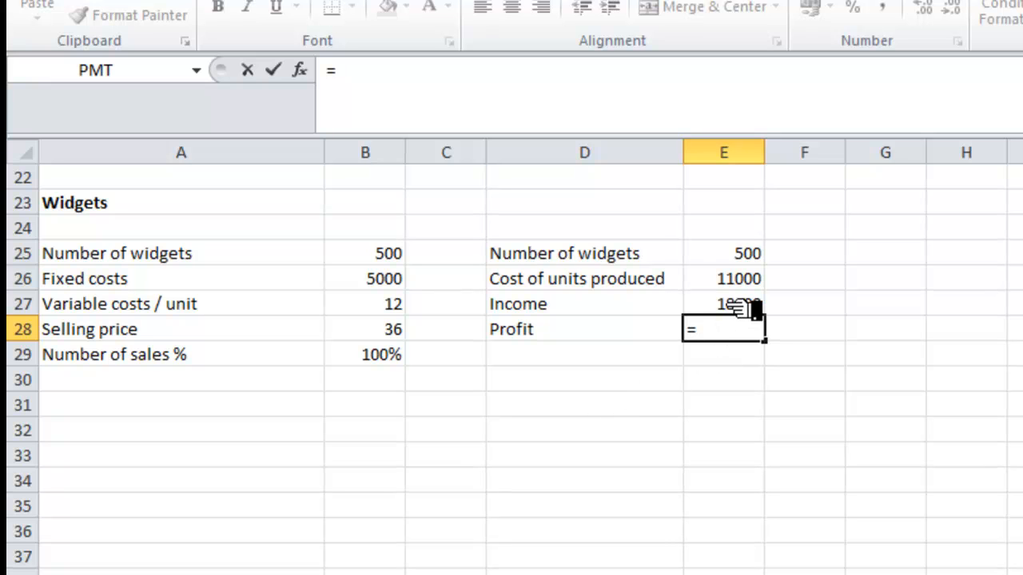
pyautogui.click(733, 307)
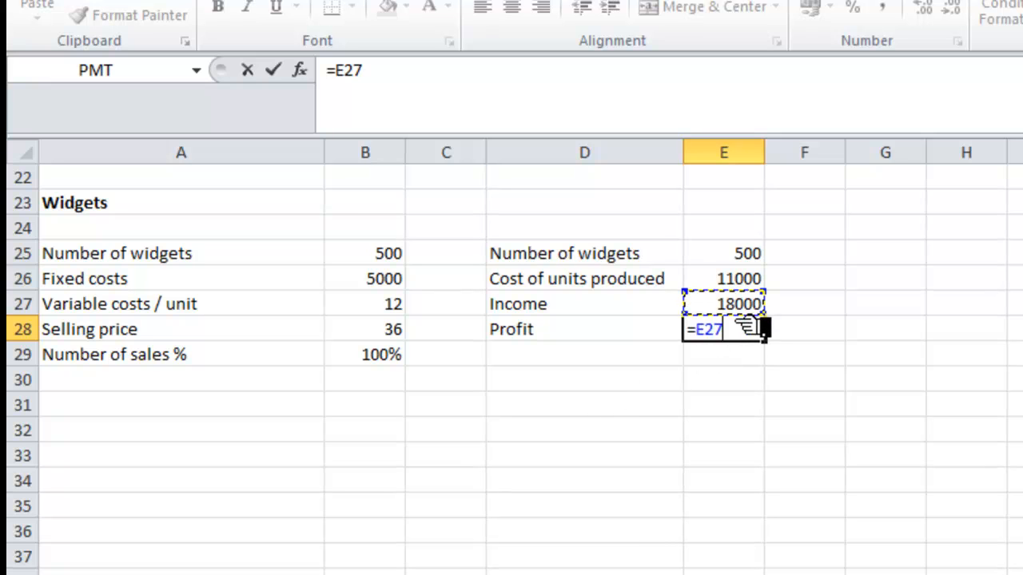
pyautogui.write('-')
pyautogui.click(755, 280)
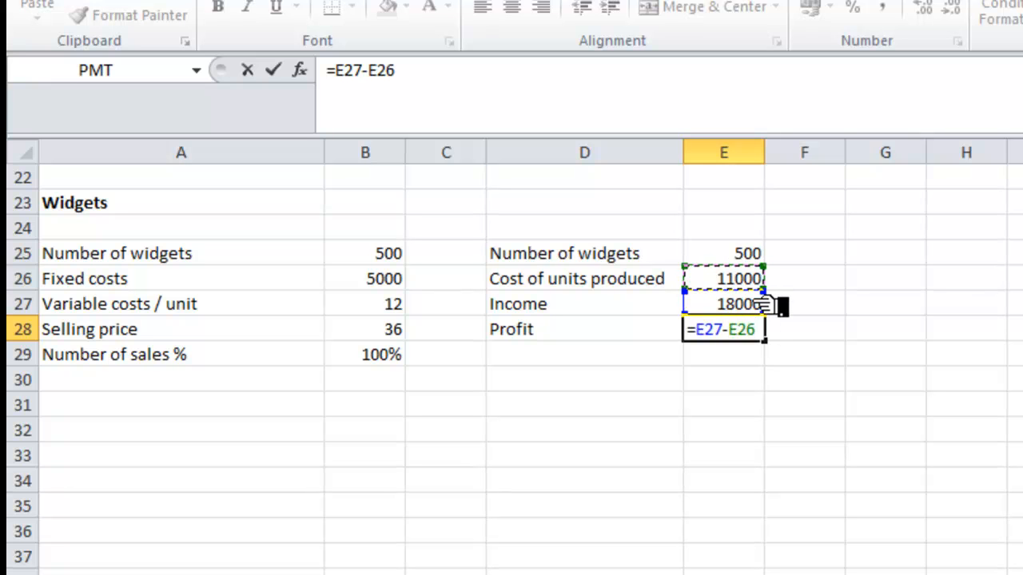
pyautogui.press('Return')
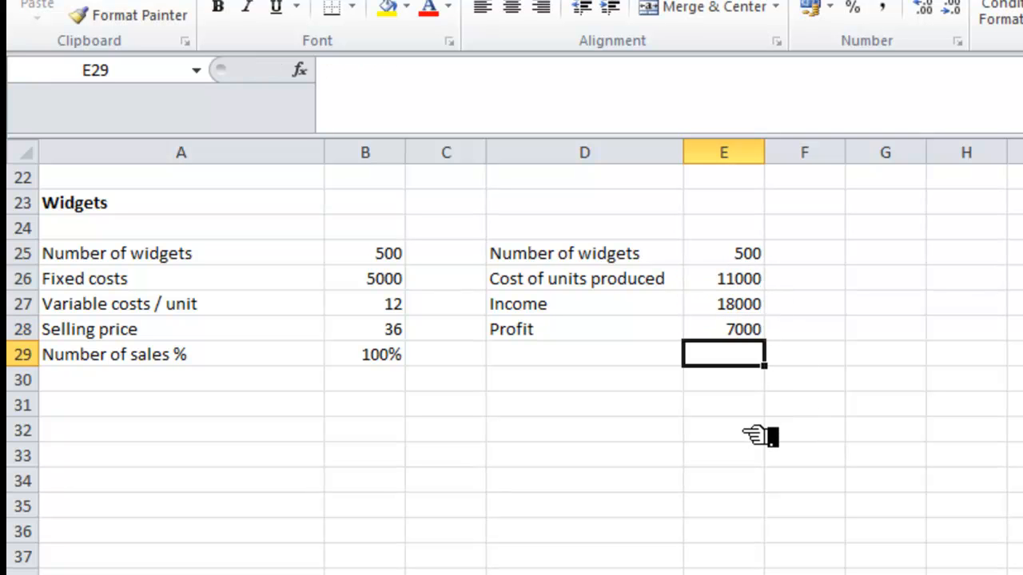
pyautogui.click(758, 434)
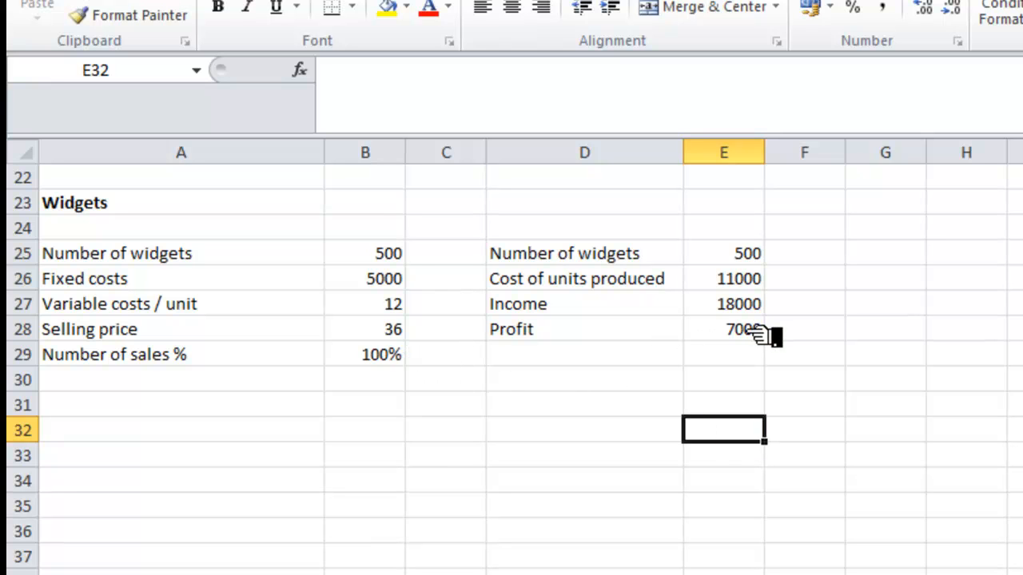
# - Apply thin outline and inside borders to the results table in D25:E28
pyautogui.moveTo(763, 334); pyautogui.dragTo(598, 258)
pyautogui.rightClick(598, 258)
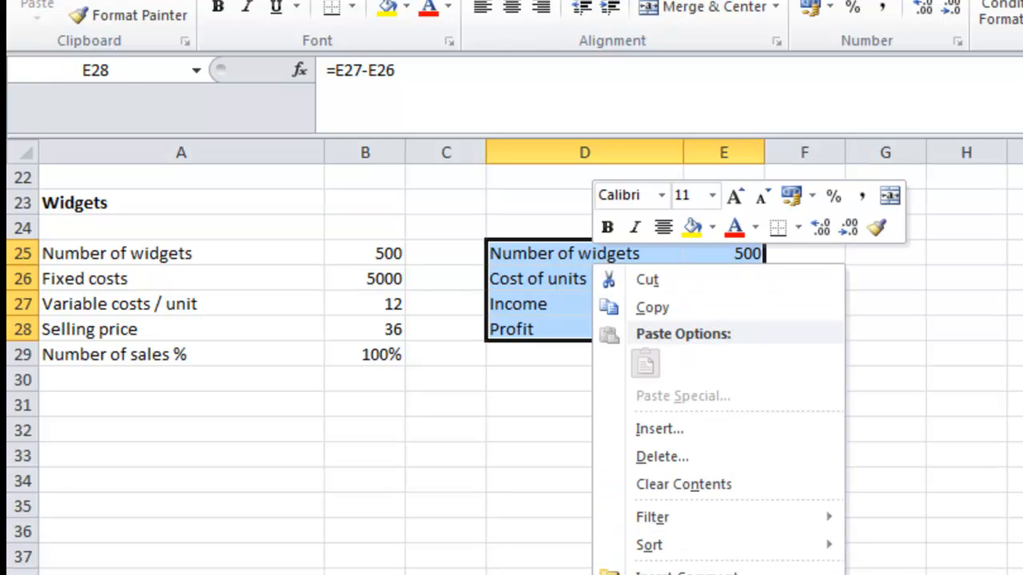
pyautogui.press('Escape')
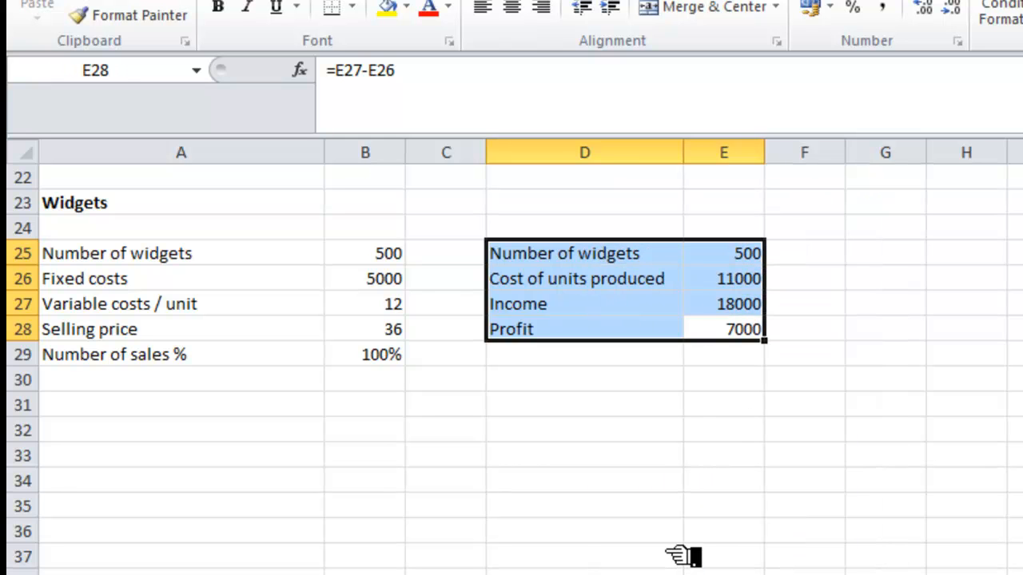
pyautogui.click(605, 356)
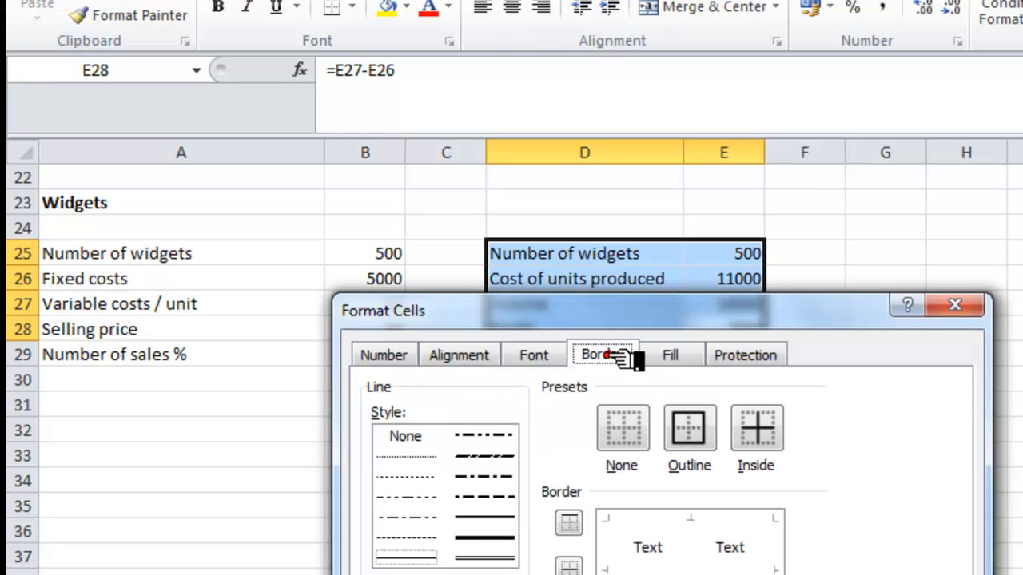
pyautogui.click(689, 428)
pyautogui.click(756, 430)
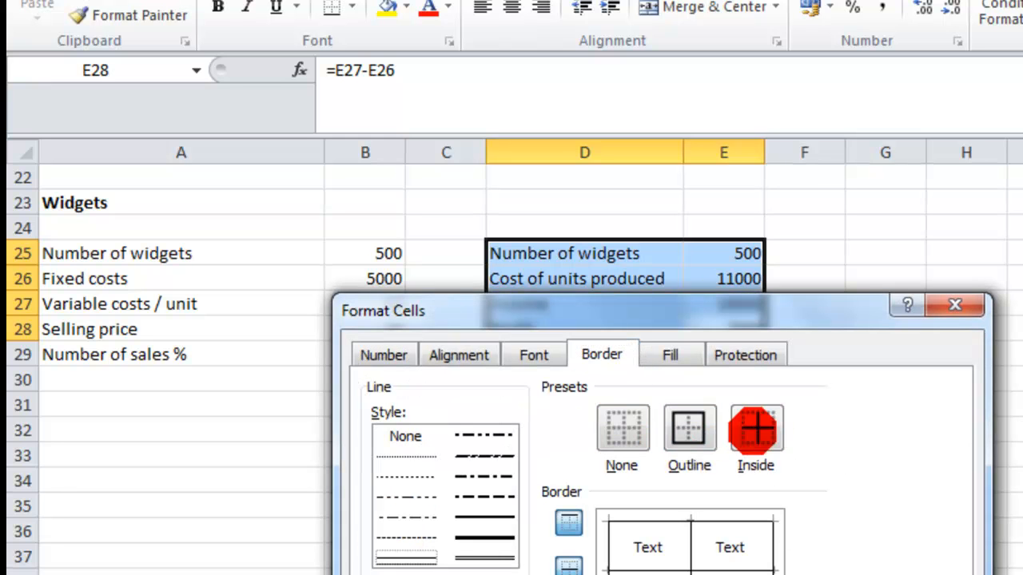
pyautogui.press('Return')
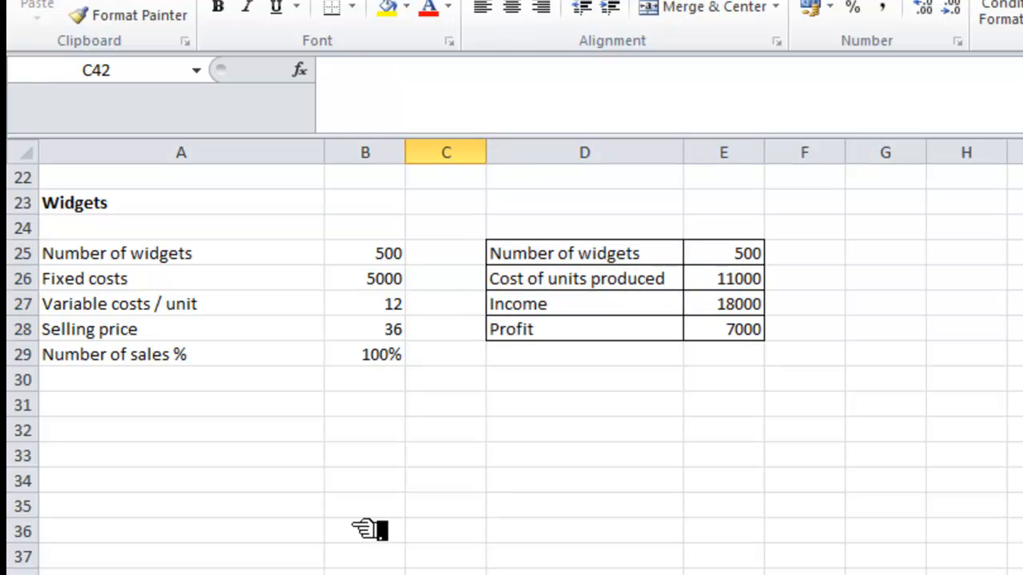
# - Apply thin outline and inside borders to the Widgets input block in A23:C29
pyautogui.moveTo(415, 357); pyautogui.dragTo(171, 201)
pyautogui.rightClick(159, 211)
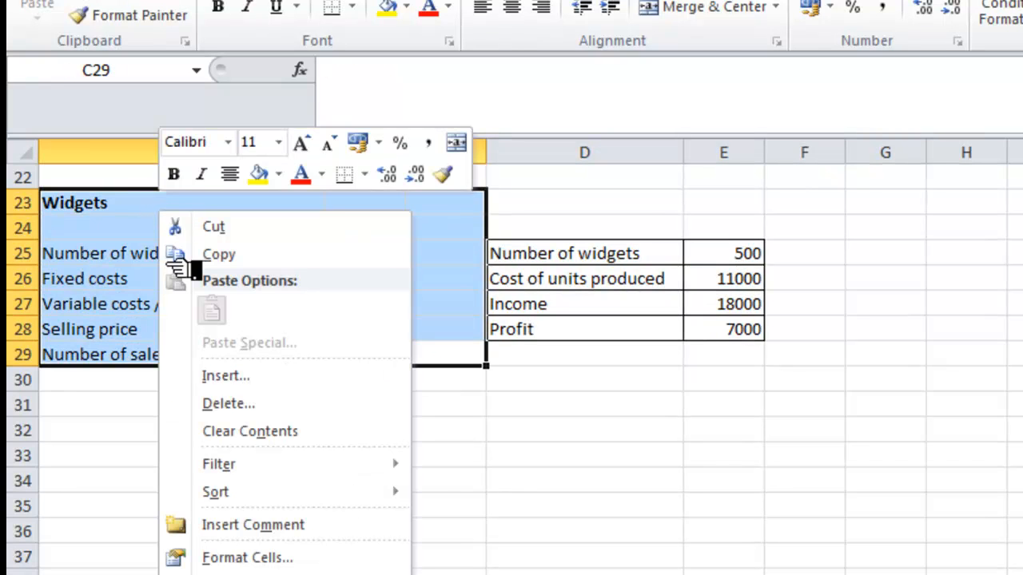
pyautogui.click(268, 558)
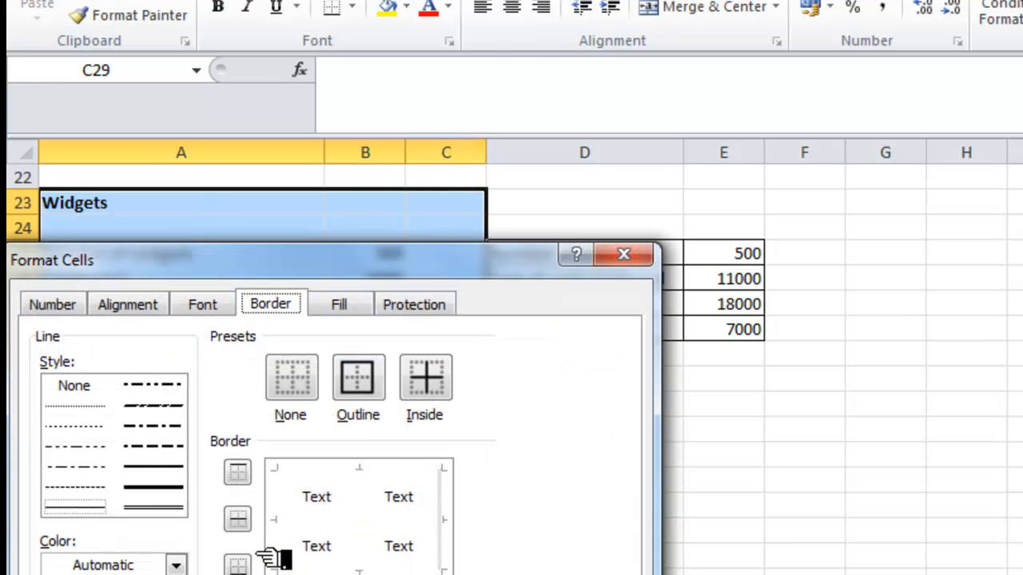
pyautogui.click(357, 374)
pyautogui.click(419, 374)
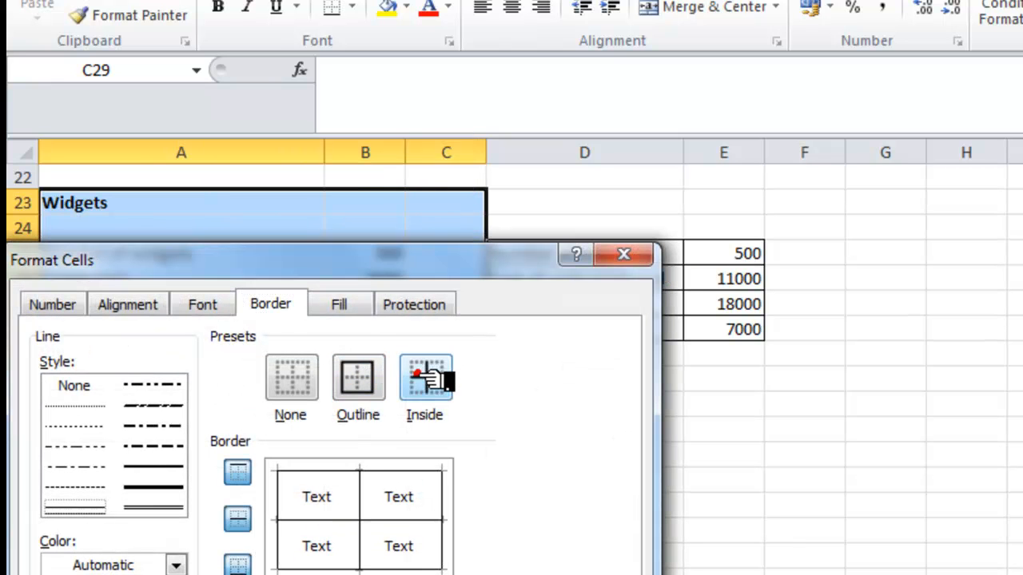
pyautogui.press('Return')
pyautogui.click(501, 526)
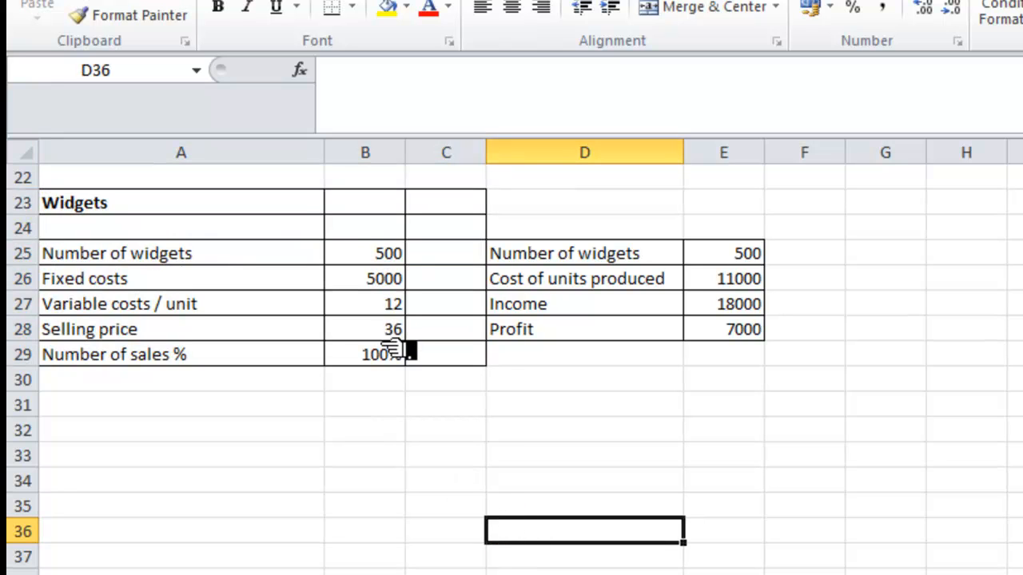
# - Set the number of widgets in B25 to 1000 and the variable costs per unit in B27 to 14
pyautogui.click(397, 263)
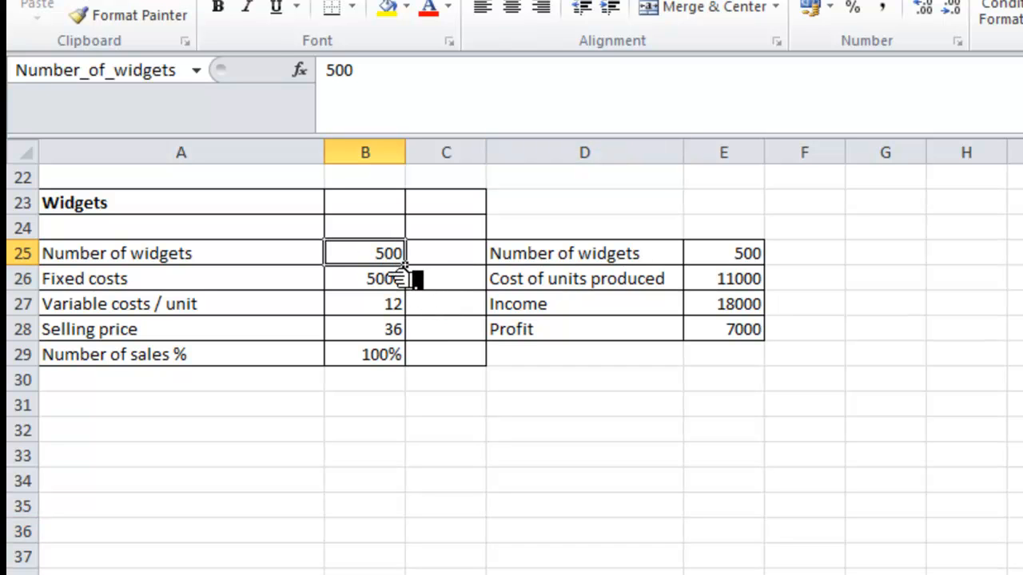
pyautogui.write('1')
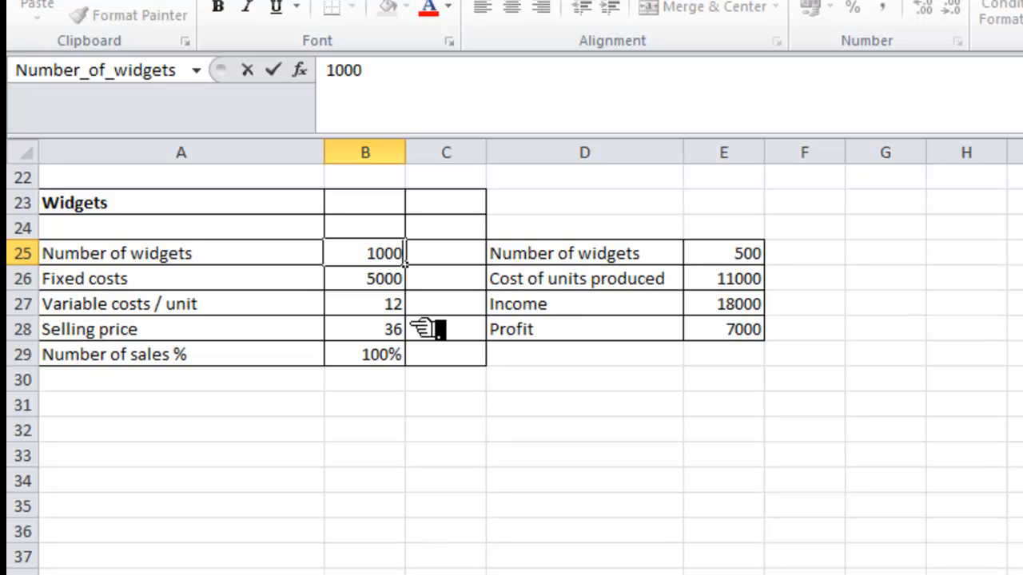
pyautogui.write('000')
pyautogui.press('Return')
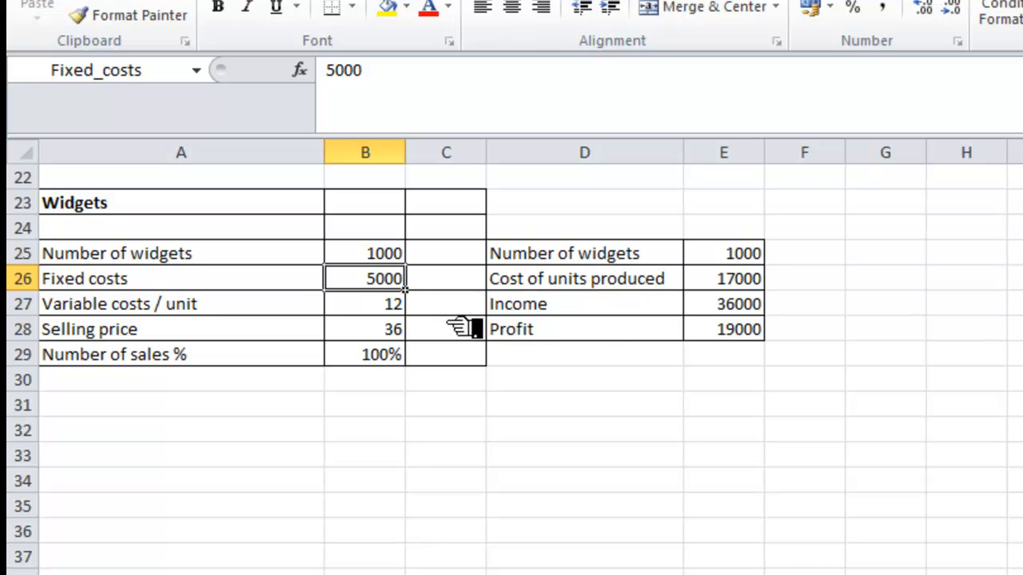
pyautogui.click(387, 311)
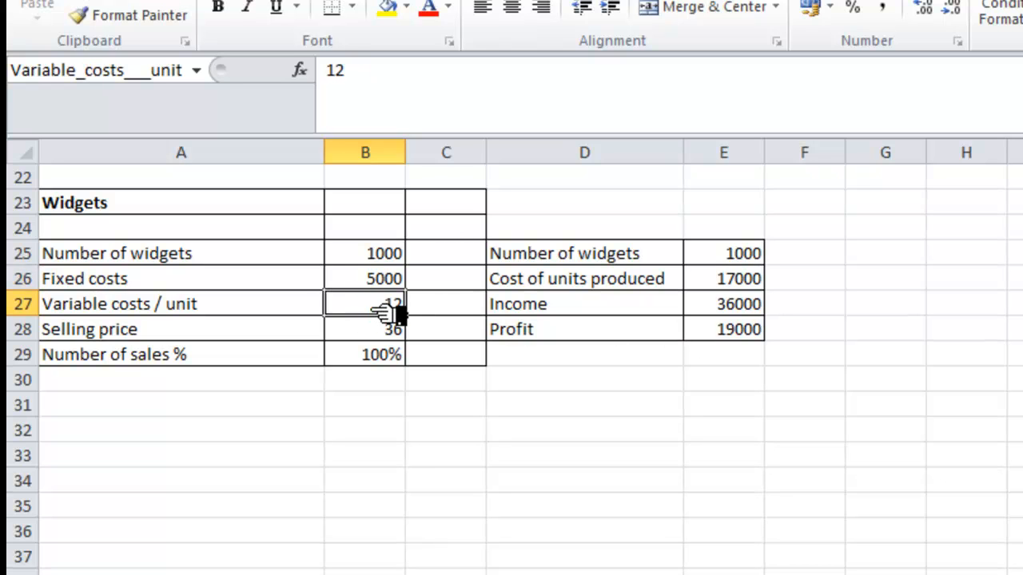
pyautogui.write('14')
pyautogui.press('Return')
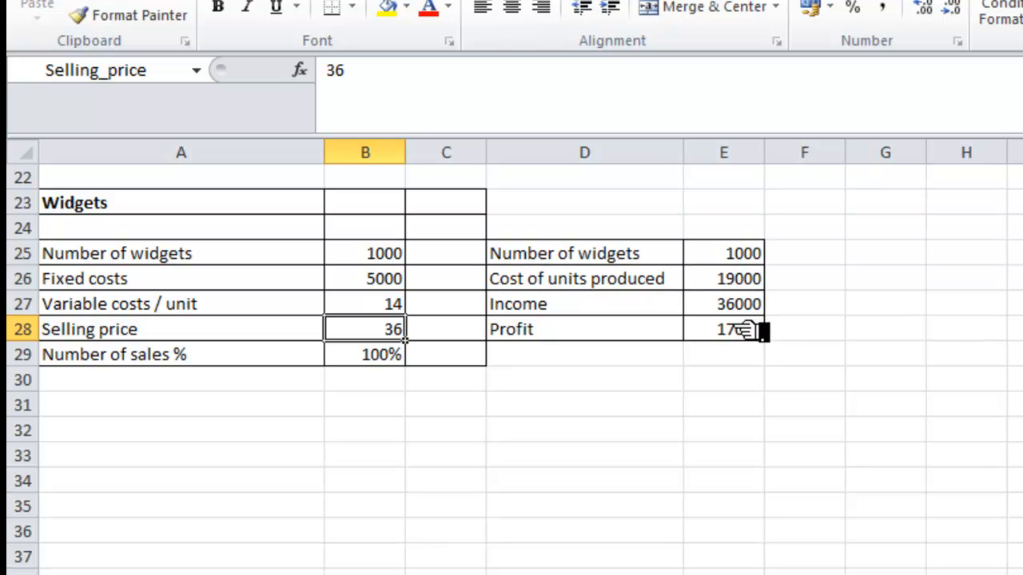
# - Set the widgets' selling price in B28 to 30
pyautogui.click(379, 334)
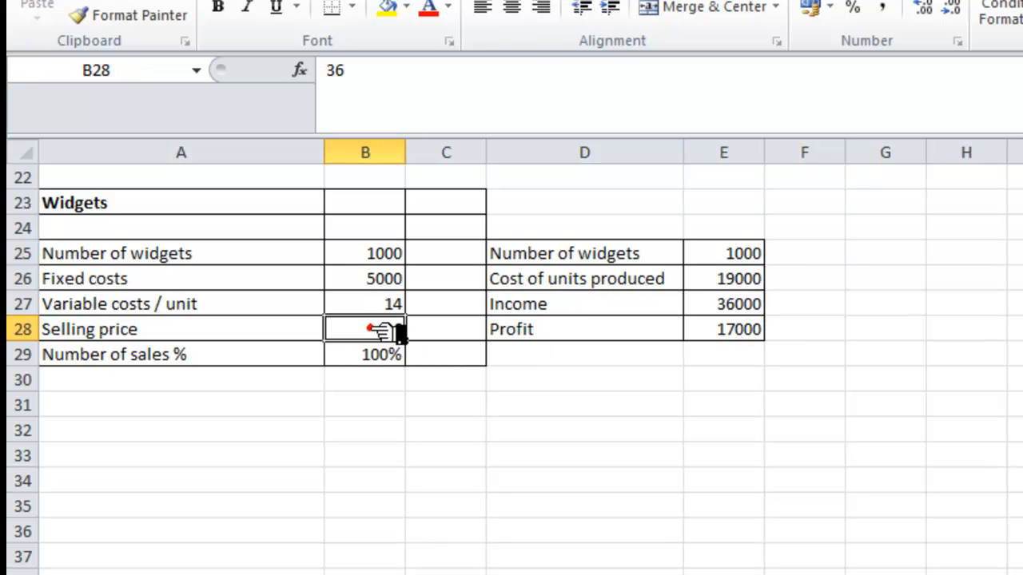
pyautogui.write('30')
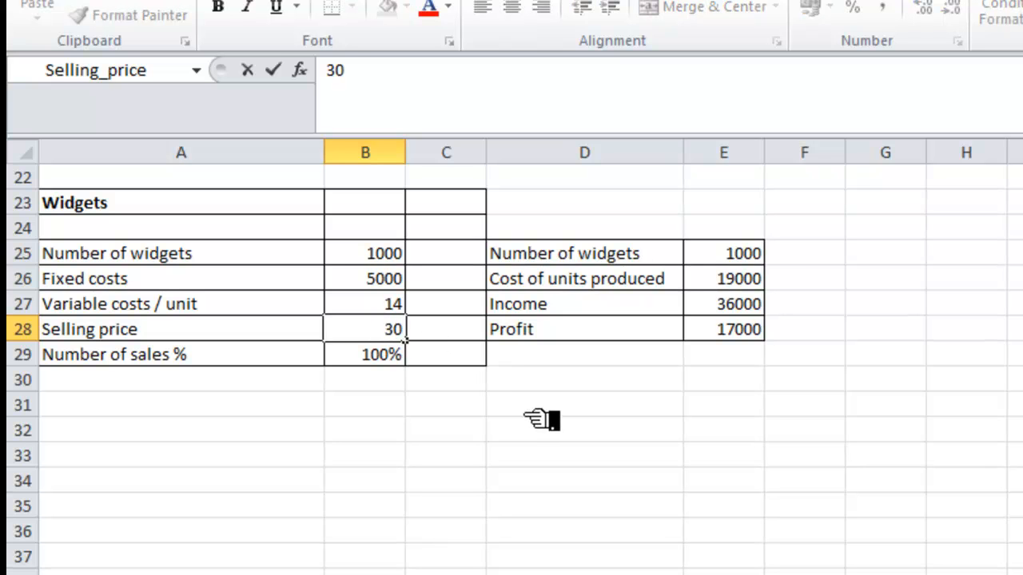
pyautogui.press('Return')
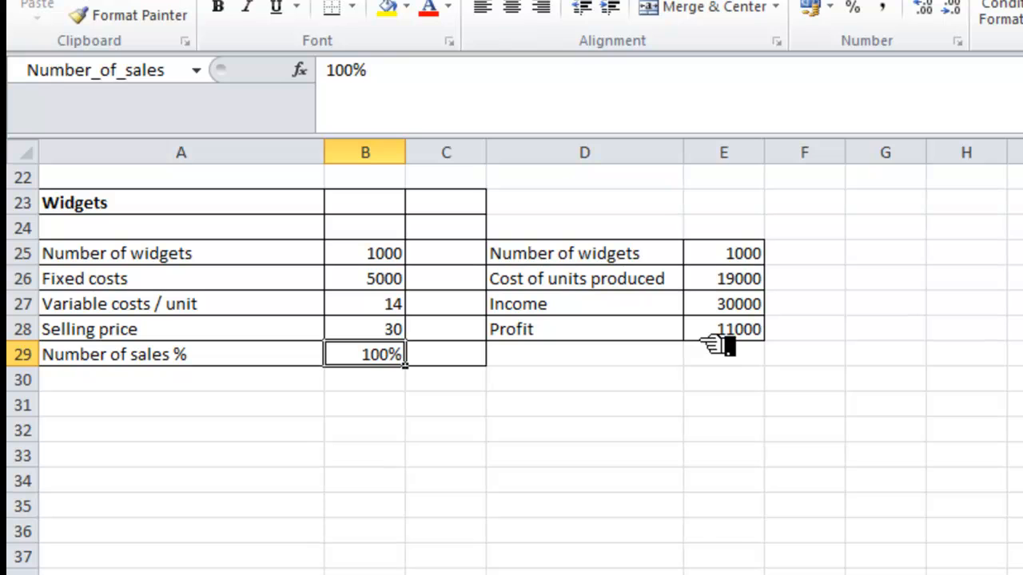
# - Set the number of sales percentage in B29 to 80% to test its effect on income and profit
pyautogui.click(377, 355)
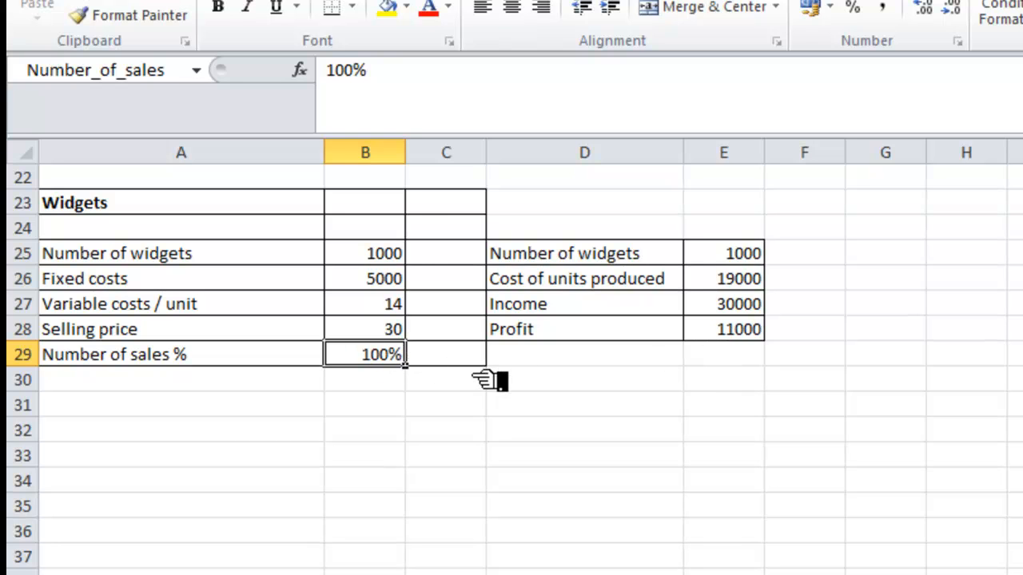
pyautogui.write('80')
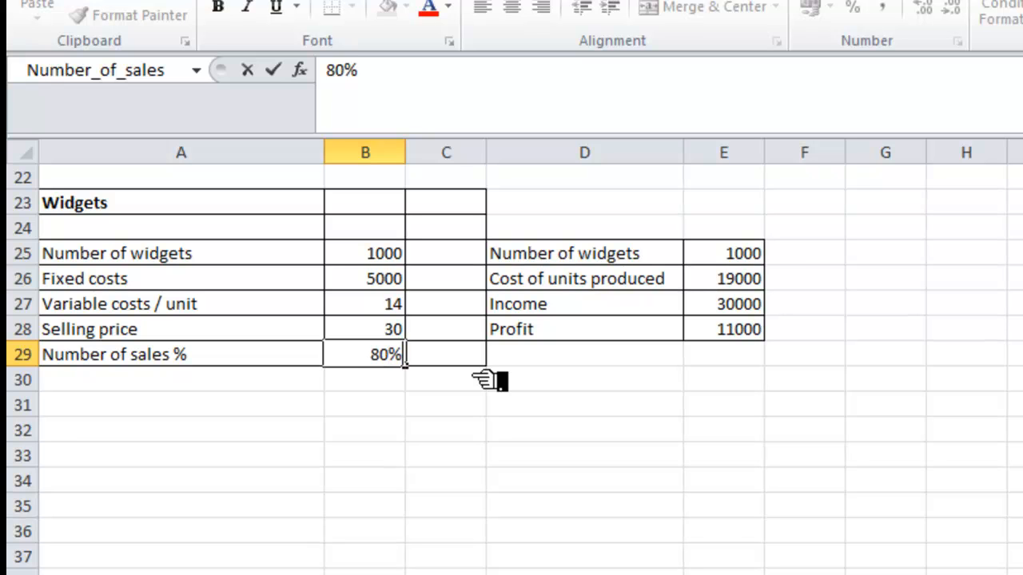
pyautogui.press('Return')
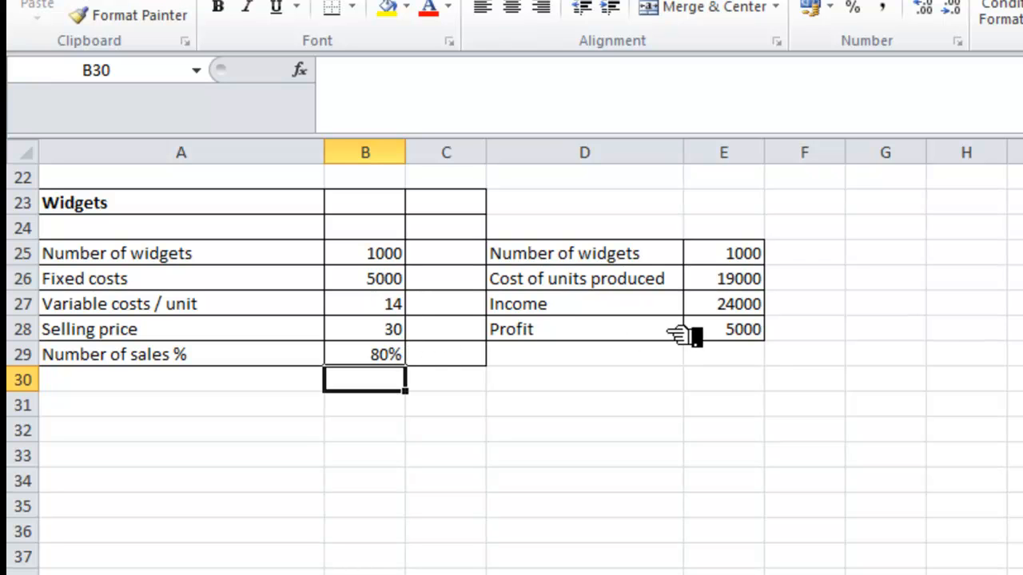
# - Lower the number of sales percentage in B29 to 70%
pyautogui.click(396, 354)
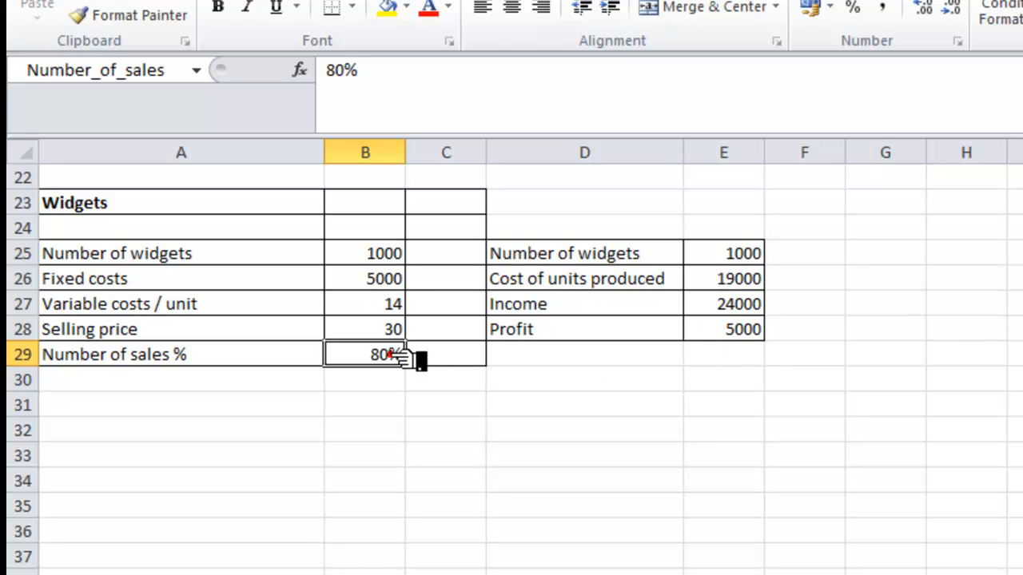
pyautogui.write('7')
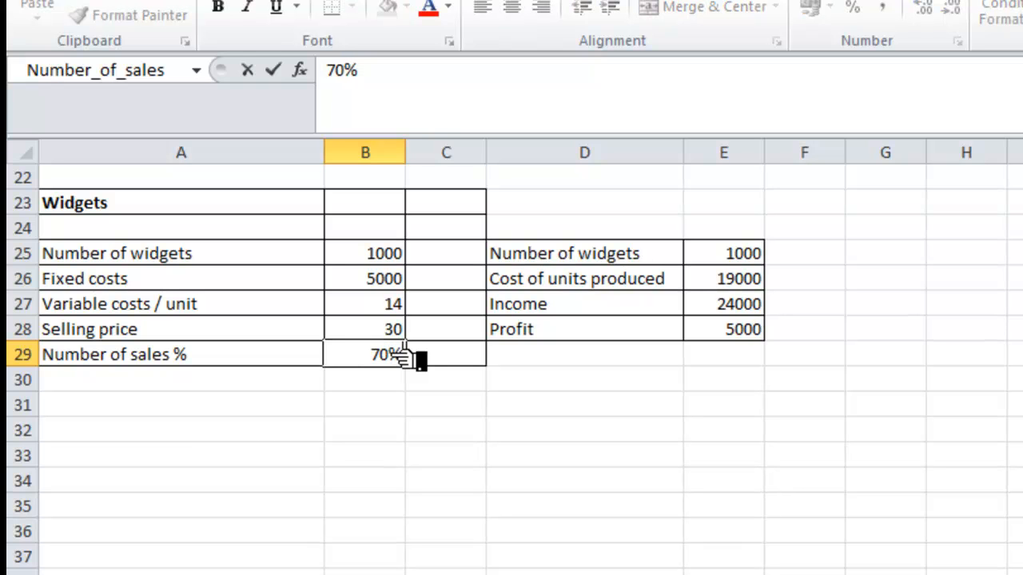
pyautogui.press('Return')
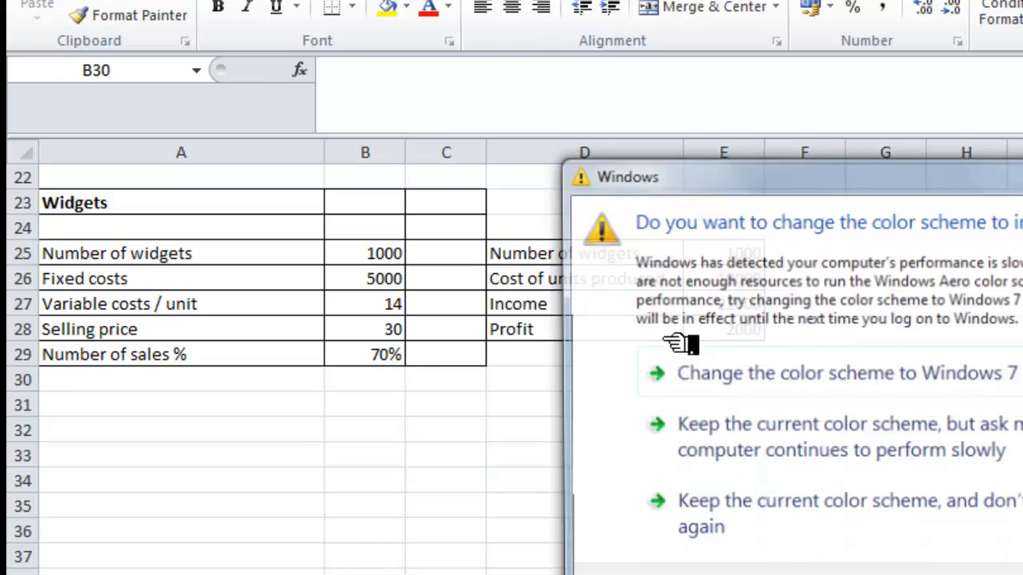
# - Dismiss the Windows color scheme prompt and check the defined name of the number of widgets input cell B25
pyautogui.click(1022, 167)
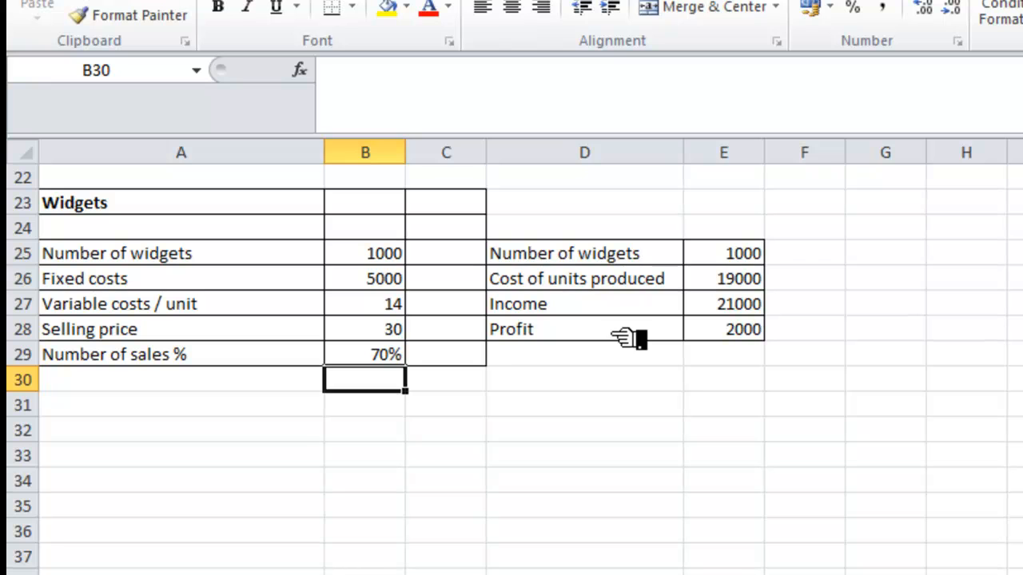
pyautogui.click(369, 259)
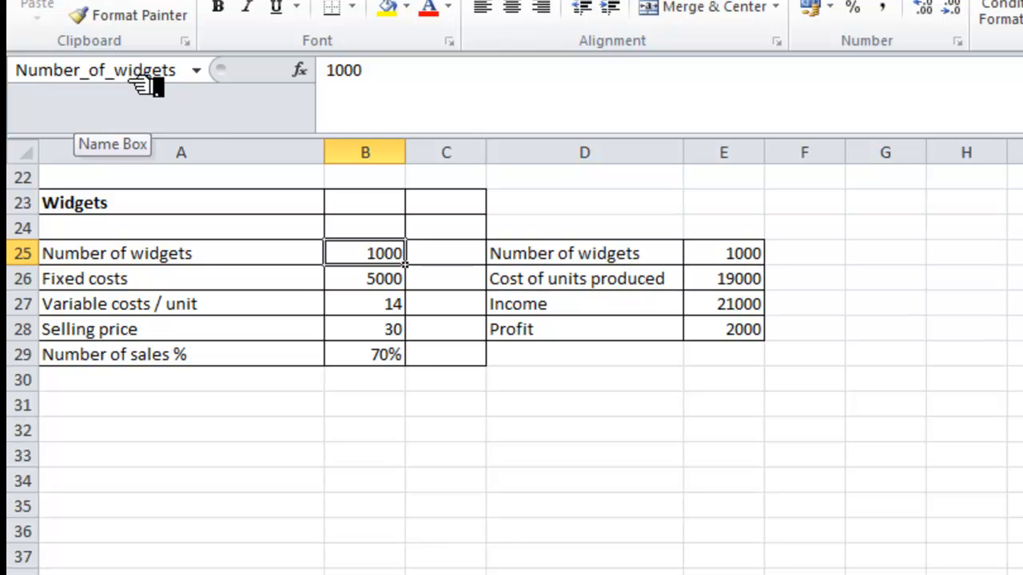
pyautogui.click(529, 387)
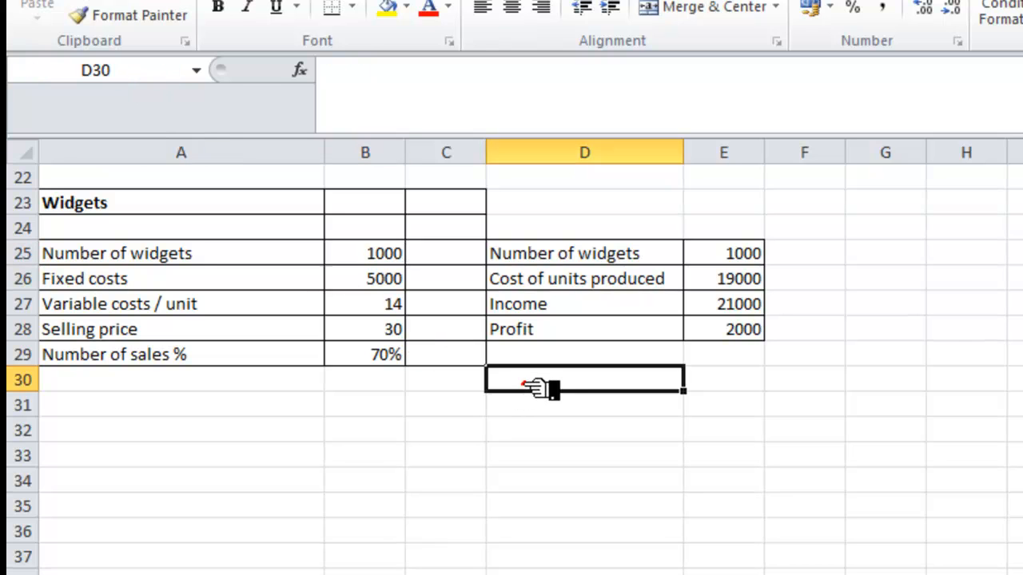